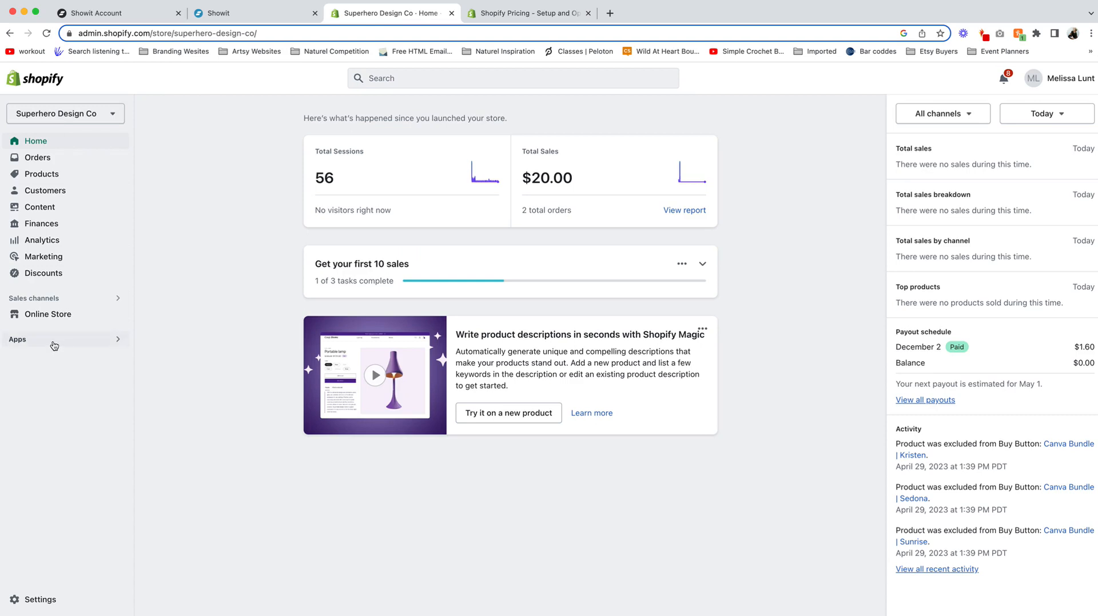
Step: Open the Shopify App Store from the store's app and sales channel settings and search for "buy button"
{"action": "left_click", "coordinate": [54, 342]}
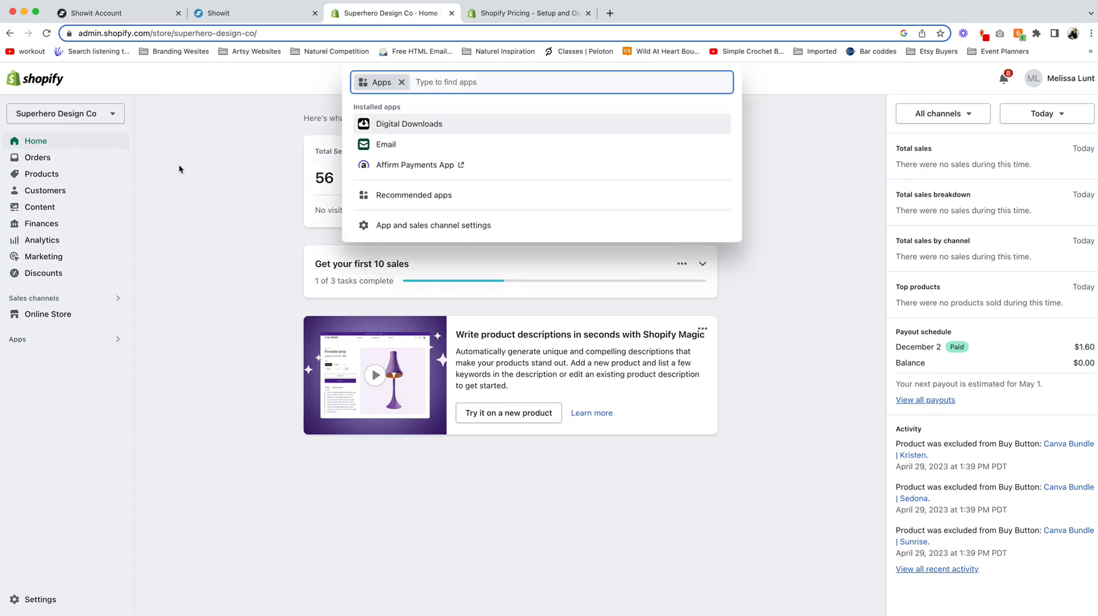
{"action": "left_click", "coordinate": [467, 226]}
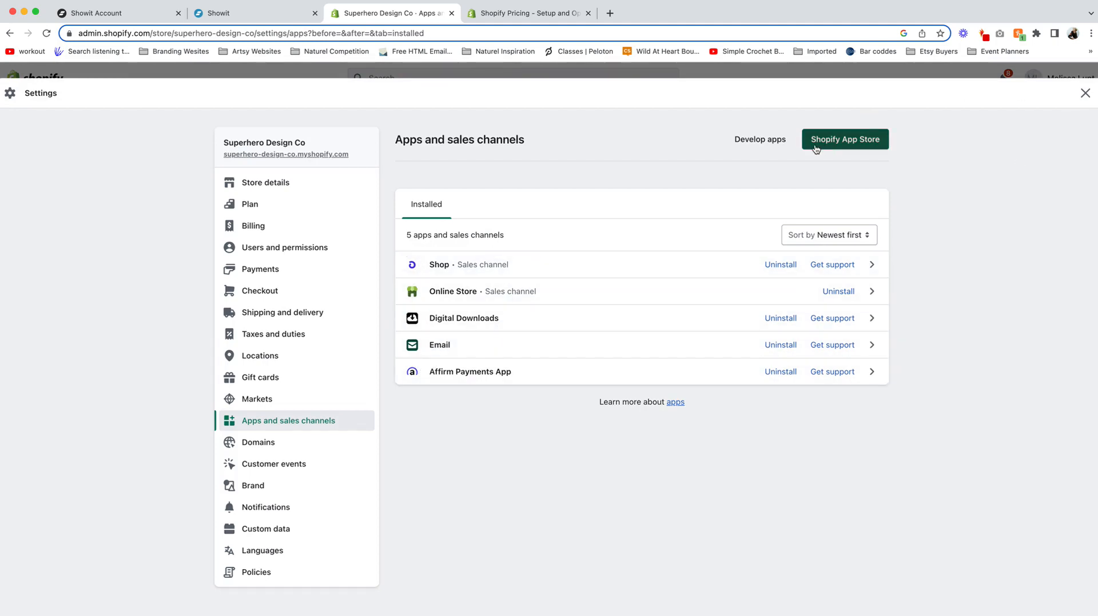
{"action": "left_click", "coordinate": [835, 141]}
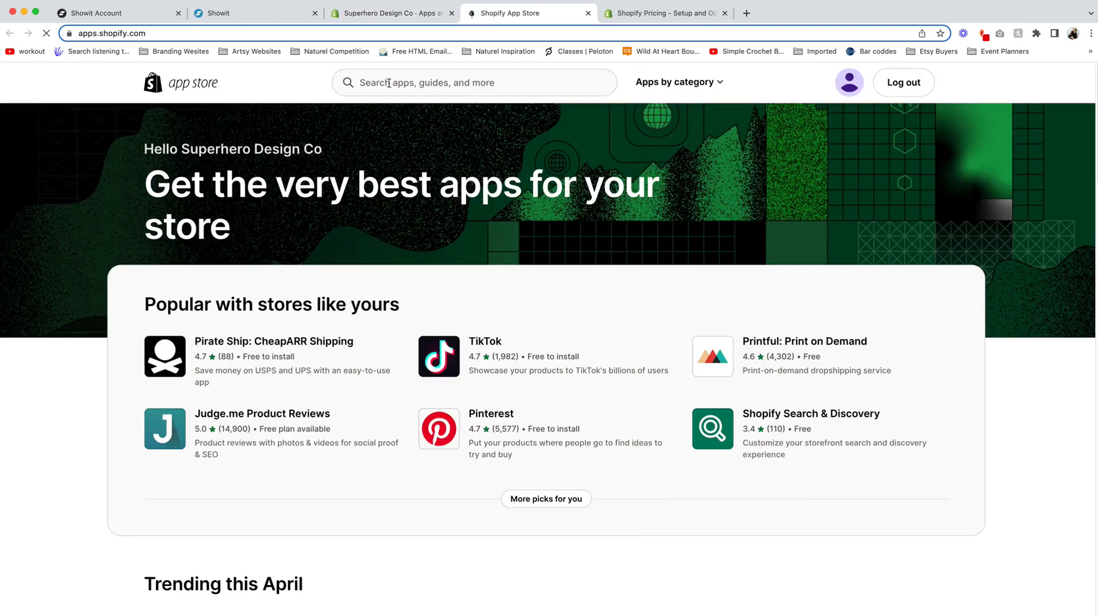
{"action": "left_click", "coordinate": [389, 84]}
{"action": "type", "text": "buy button"}
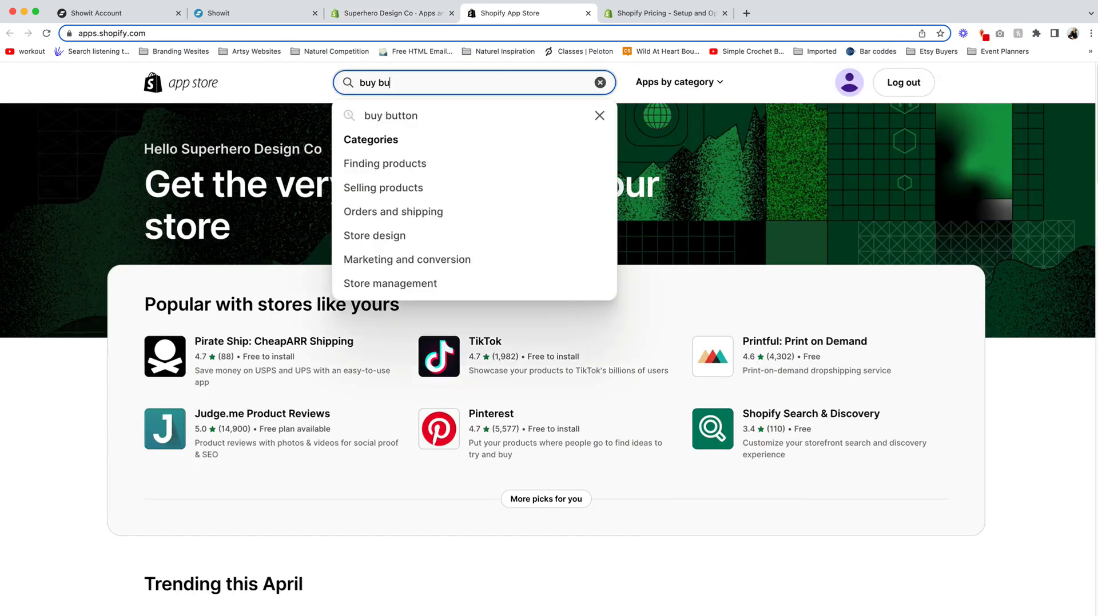
{"action": "left_click", "coordinate": [393, 114]}
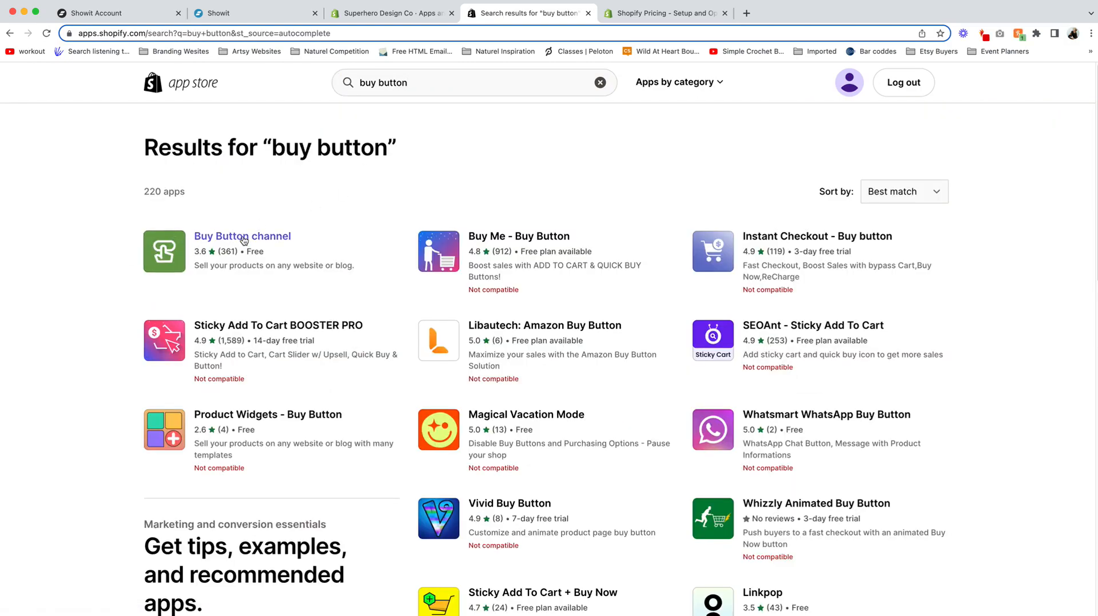
Step: Add the Buy Button channel app to the store as a sales channel
{"action": "left_click", "coordinate": [243, 237]}
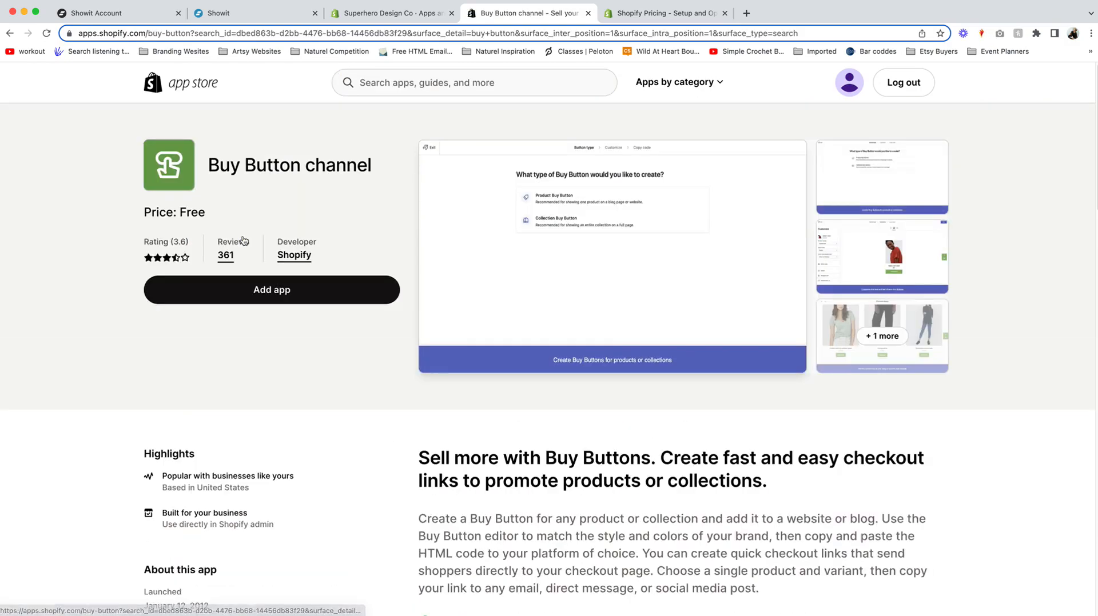
{"action": "left_click", "coordinate": [298, 292]}
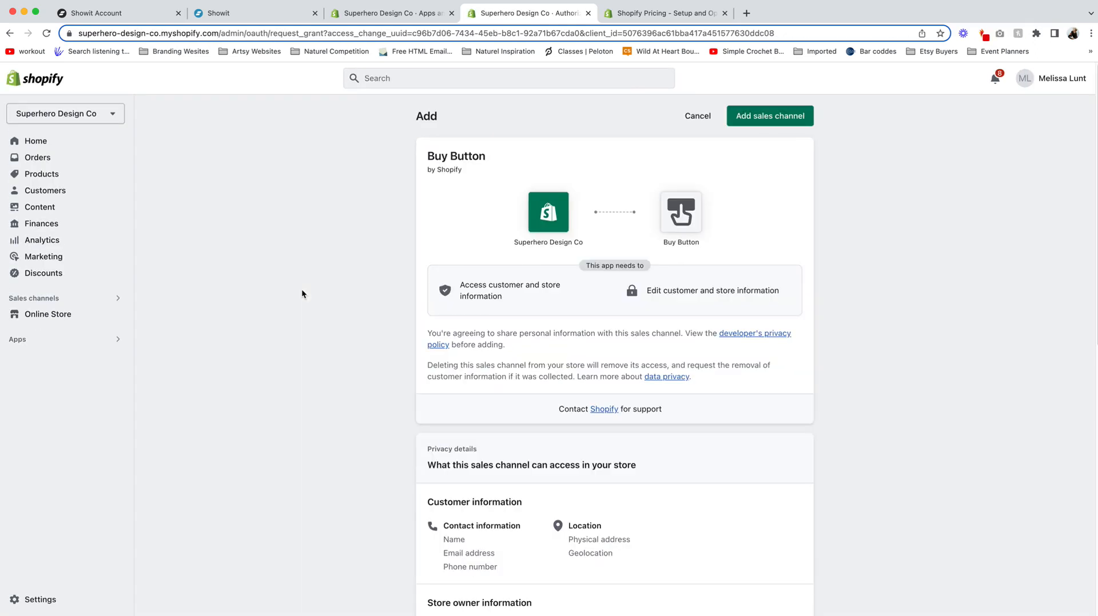
{"action": "left_click", "coordinate": [771, 119]}
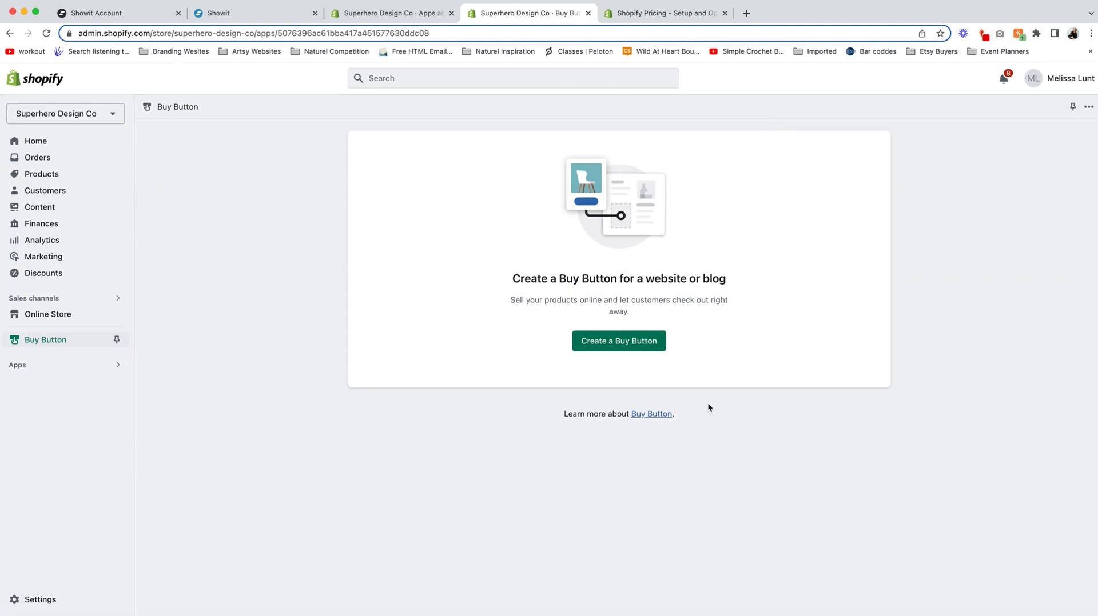
Step: Create a Product Buy Button for the product "Photographer Pricing Guide | Sedona"
{"action": "left_click", "coordinate": [618, 342]}
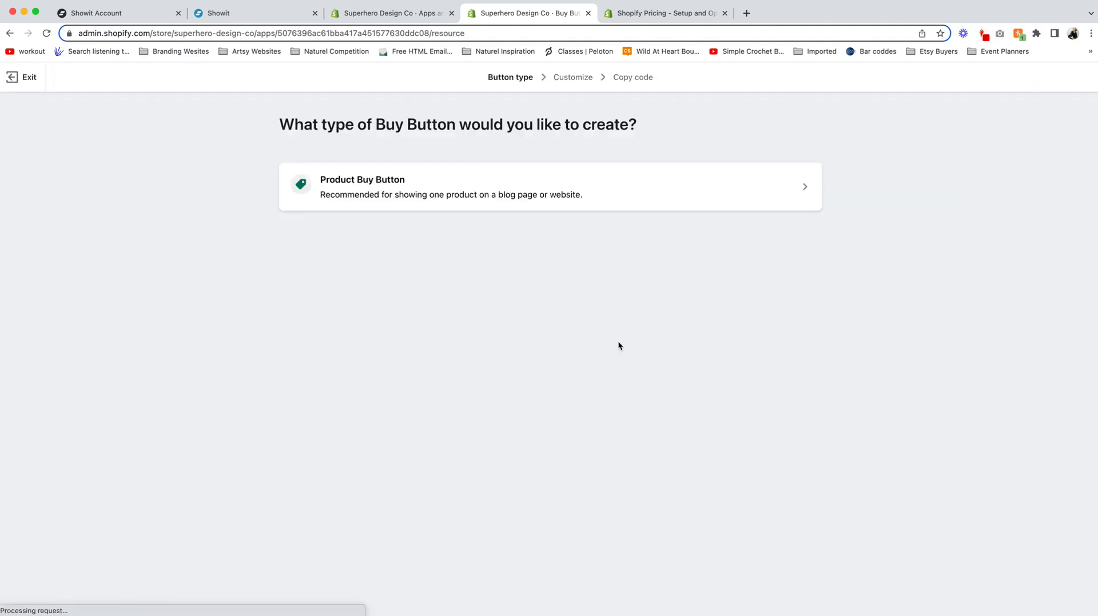
{"action": "left_click", "coordinate": [401, 189]}
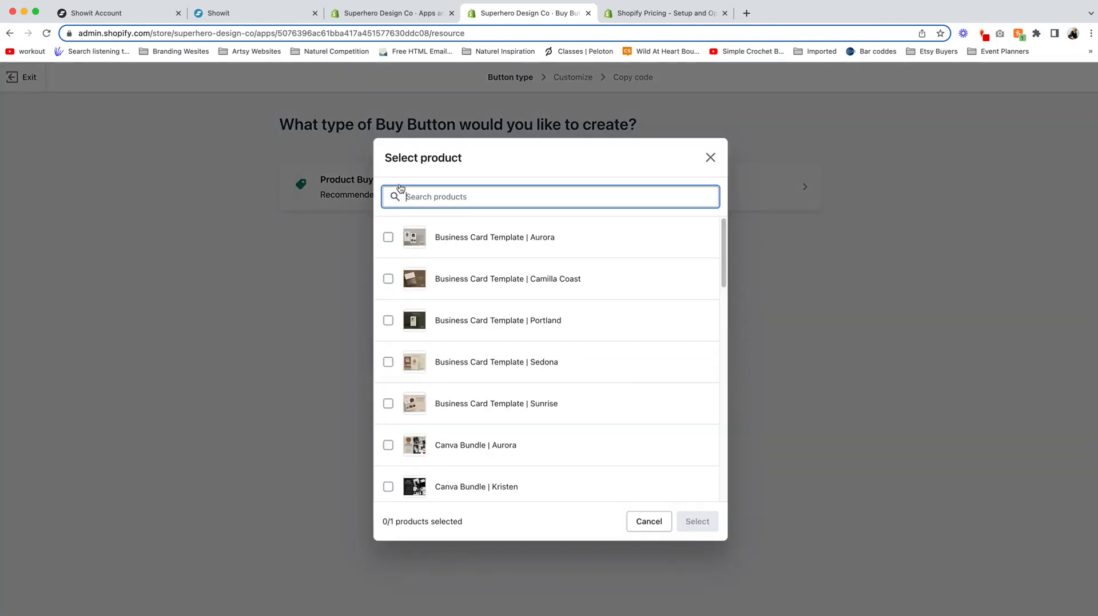
{"action": "scroll", "coordinate": [490, 322], "scroll_direction": "down", "scroll_amount": 3}
{"action": "scroll", "coordinate": [489, 321], "scroll_direction": "down", "scroll_amount": 5}
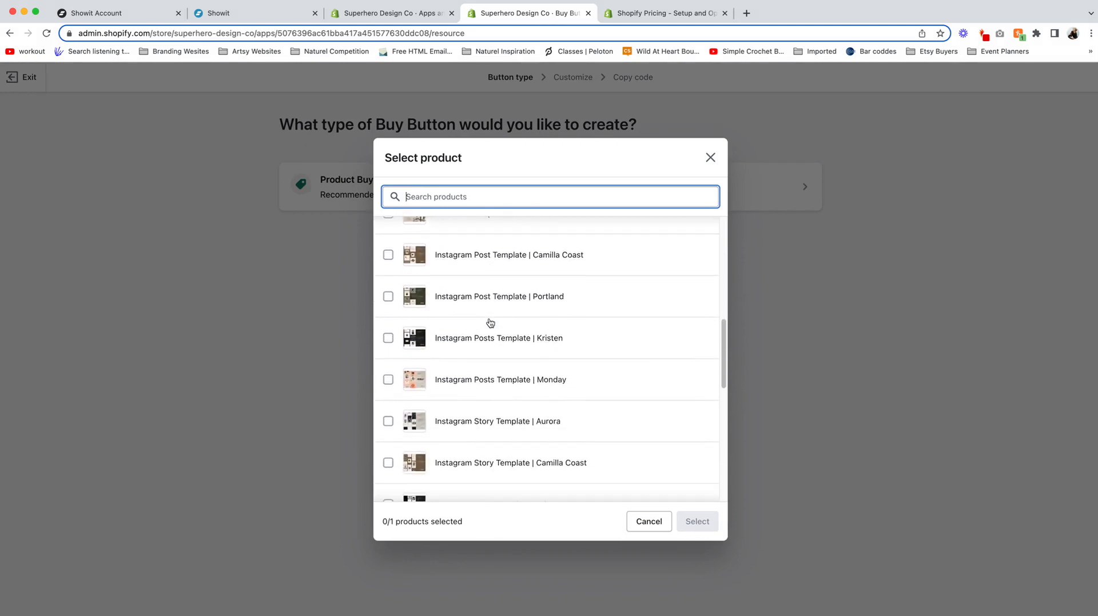
{"action": "scroll", "coordinate": [545, 376], "scroll_direction": "down", "scroll_amount": 3}
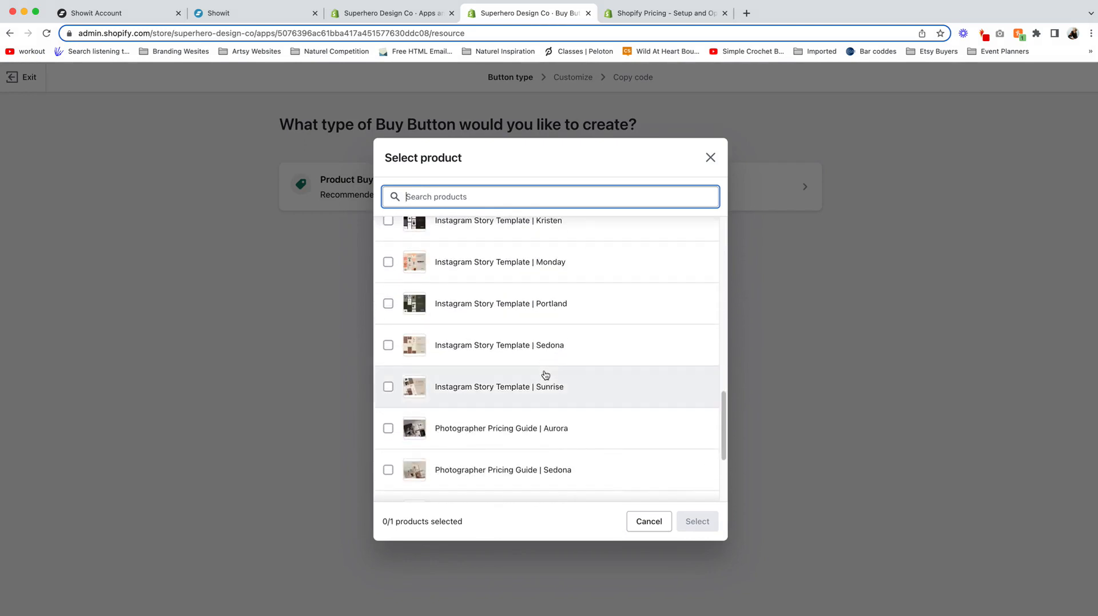
{"action": "scroll", "coordinate": [545, 375], "scroll_direction": "up", "scroll_amount": 2}
{"action": "scroll", "coordinate": [543, 373], "scroll_direction": "down", "scroll_amount": 5}
{"action": "scroll", "coordinate": [541, 371], "scroll_direction": "down", "scroll_amount": 1}
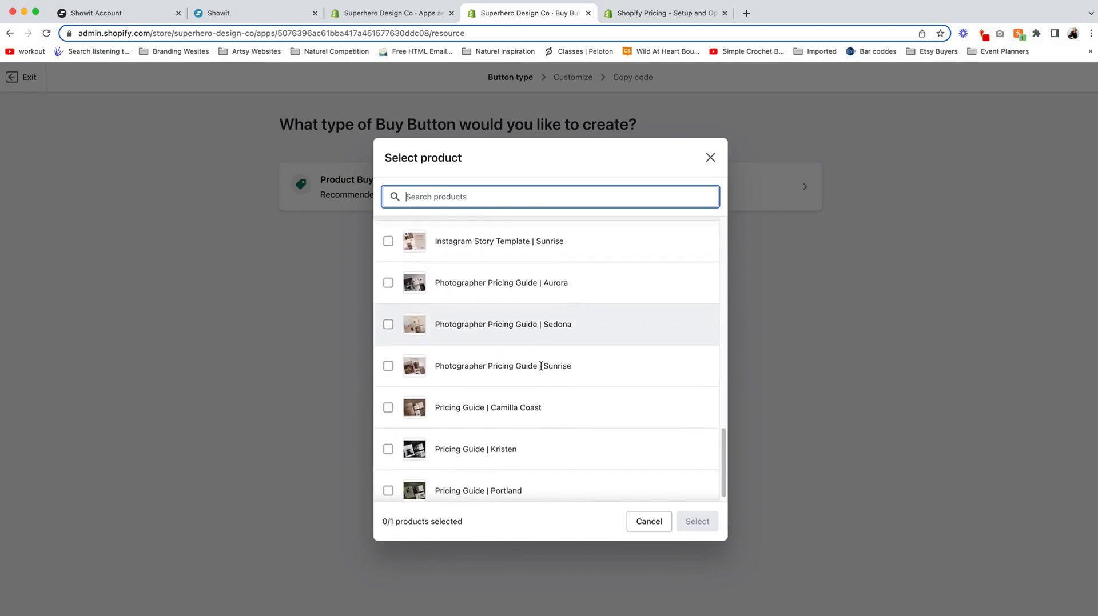
{"action": "left_click", "coordinate": [481, 326]}
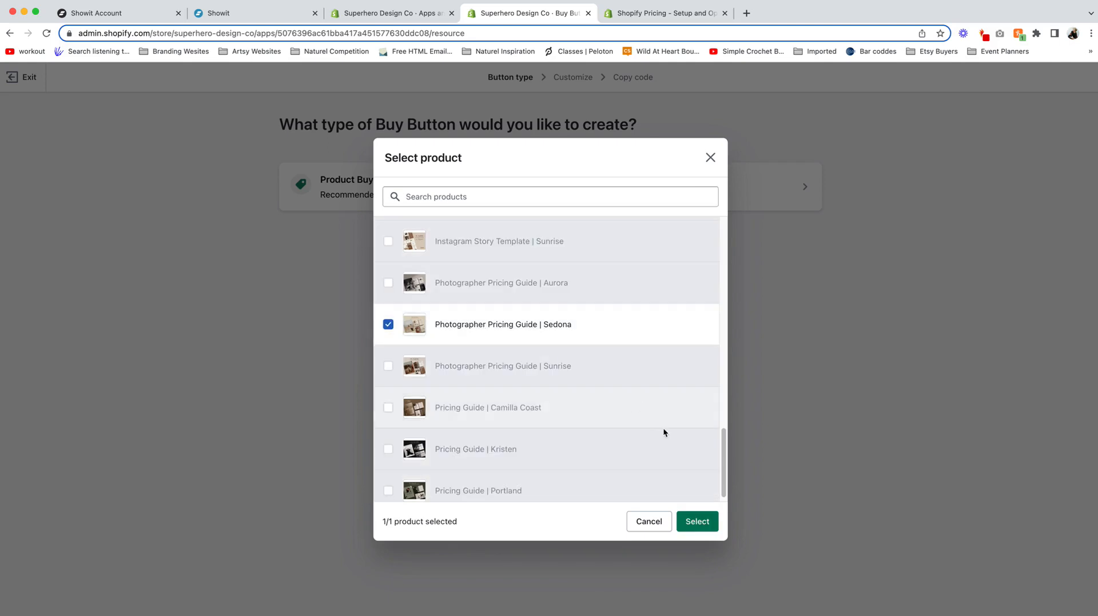
{"action": "left_click", "coordinate": [698, 520]}
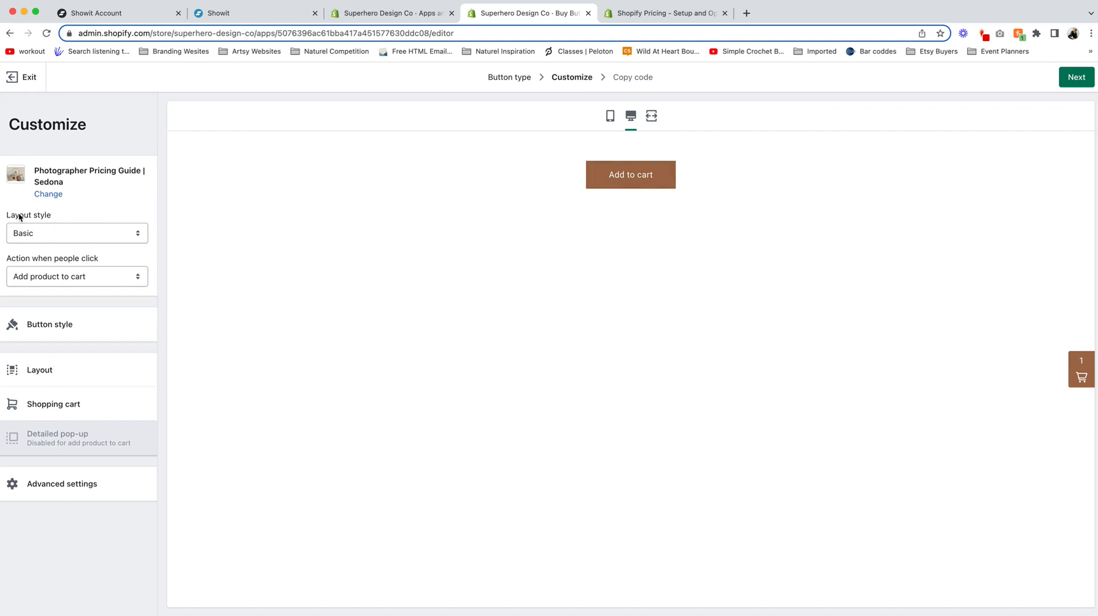
Step: Set the Buy Button's layout style to Classic
{"action": "left_click", "coordinate": [69, 239]}
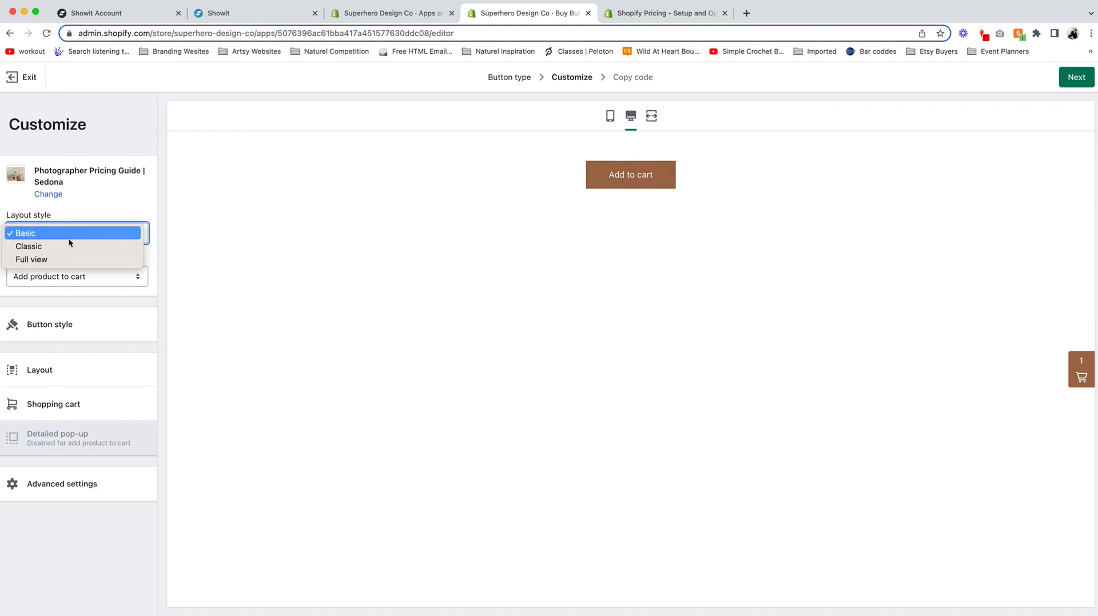
{"action": "left_click", "coordinate": [67, 237]}
{"action": "left_click", "coordinate": [67, 238]}
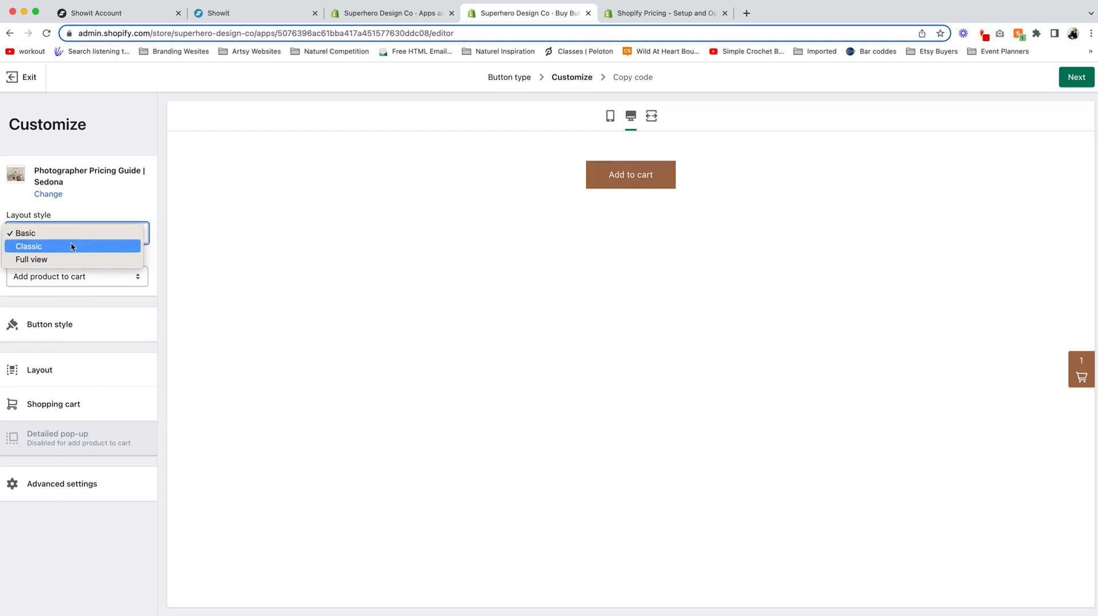
{"action": "left_click", "coordinate": [71, 245]}
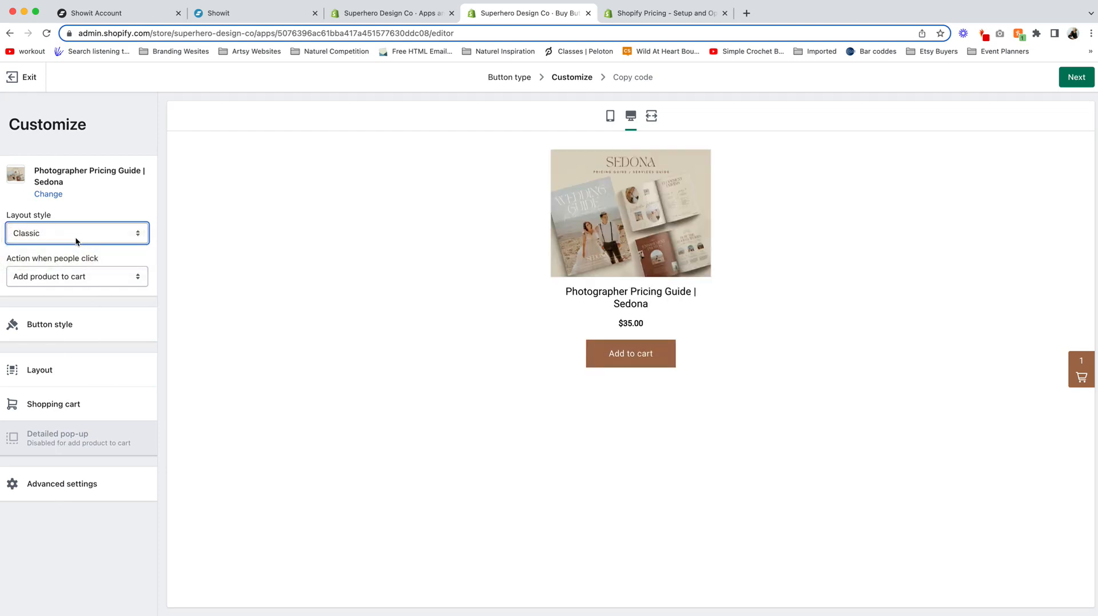
Step: Try the Full view layout style with its product image carousel, and return the layout style to Classic
{"action": "left_click", "coordinate": [73, 231]}
{"action": "left_click", "coordinate": [73, 240]}
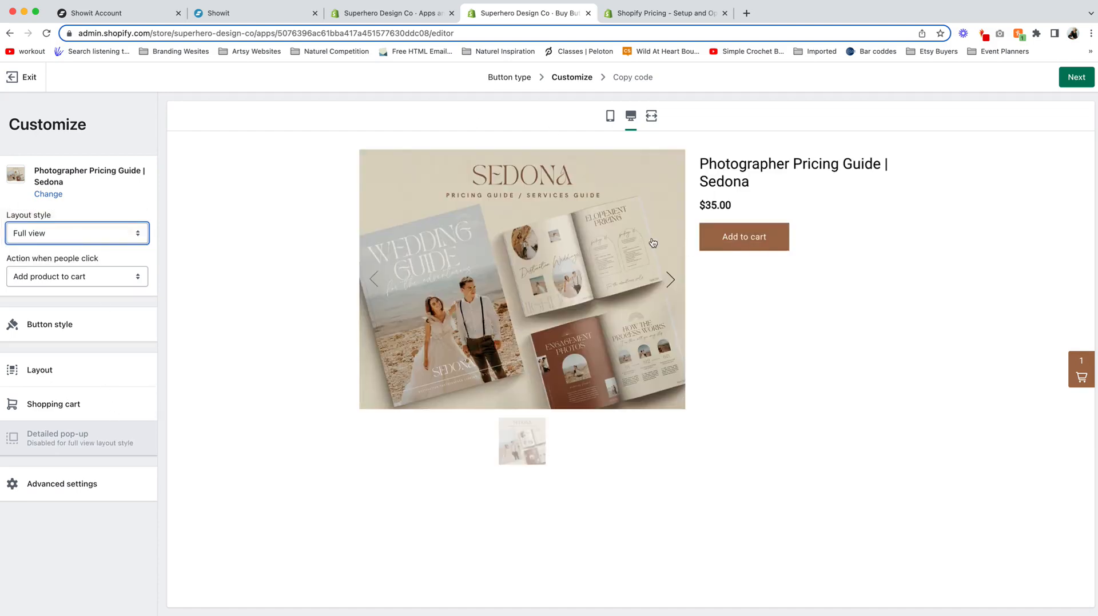
{"action": "left_click", "coordinate": [669, 280]}
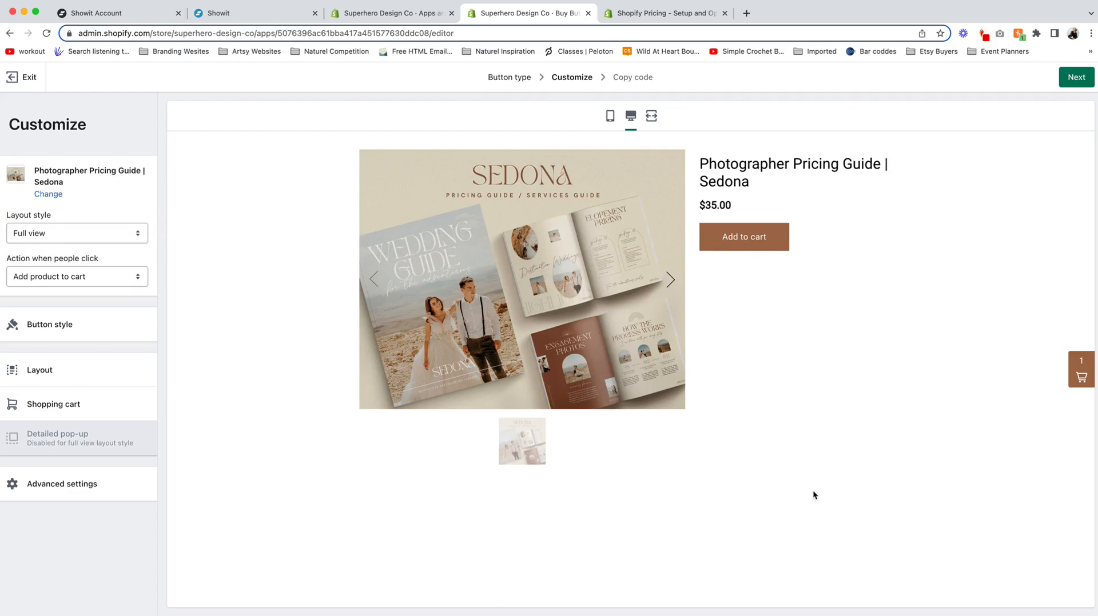
{"action": "left_click", "coordinate": [37, 279]}
{"action": "left_click", "coordinate": [42, 235]}
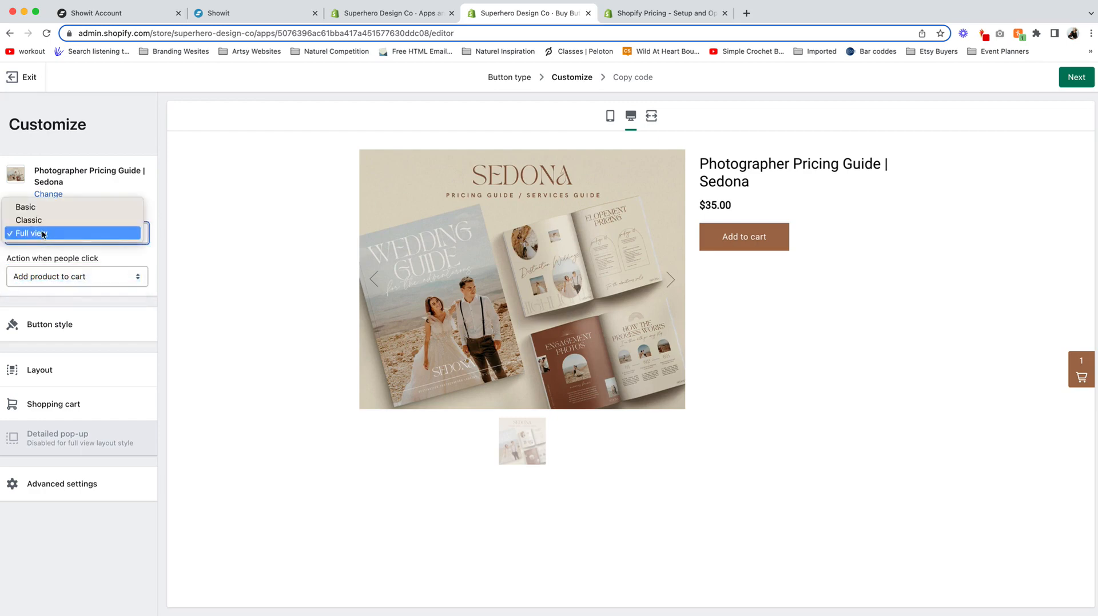
{"action": "left_click", "coordinate": [42, 218]}
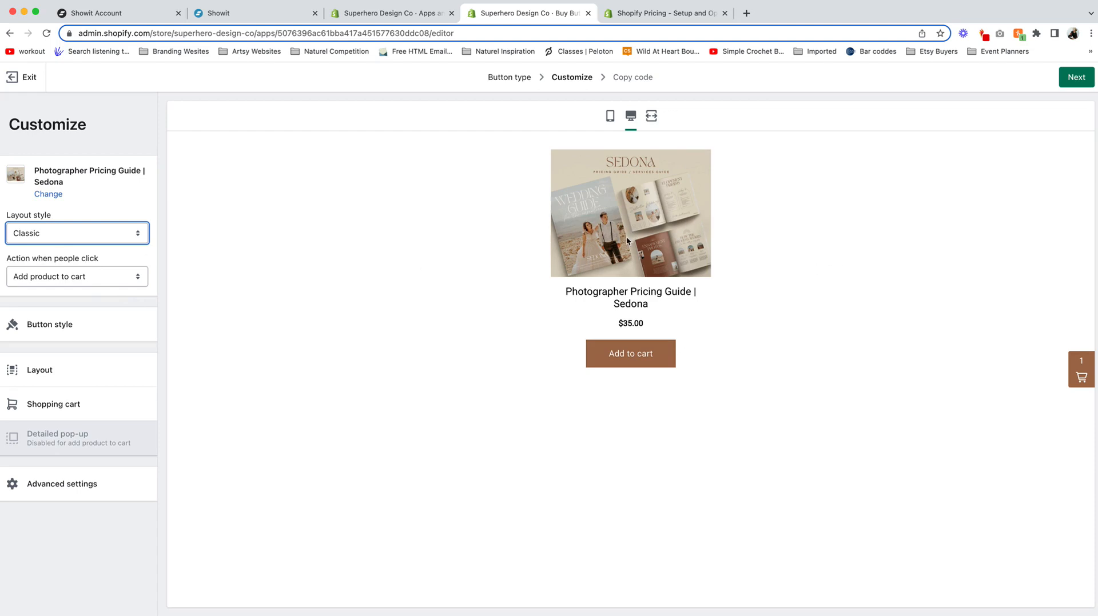
Step: Try the Direct to checkout and Open product details click actions, and restore Add product to cart
{"action": "left_click", "coordinate": [128, 277]}
{"action": "left_click", "coordinate": [128, 290]}
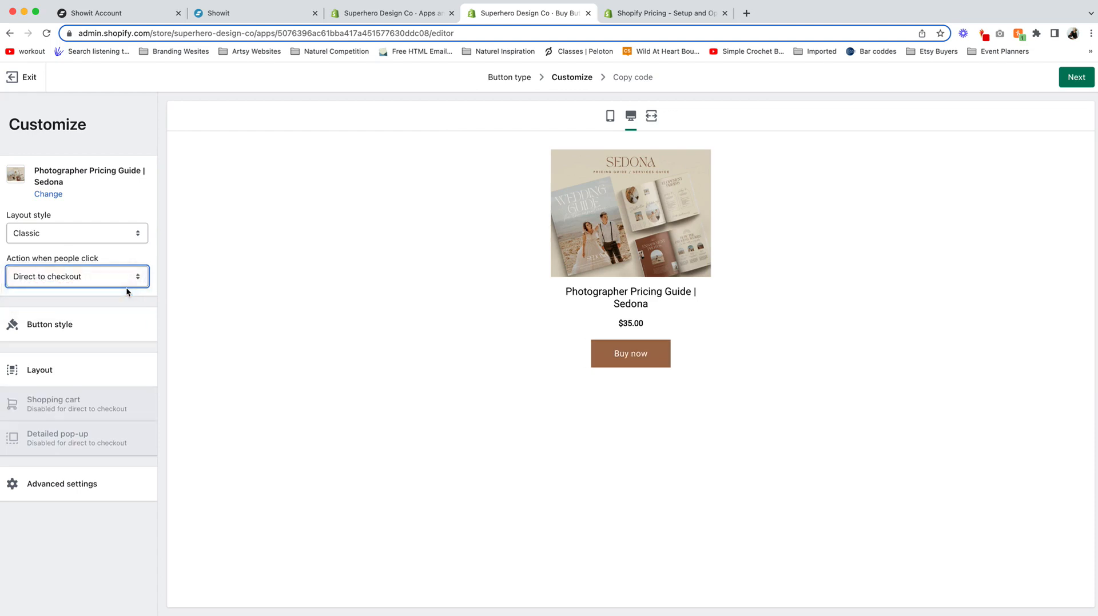
{"action": "left_click", "coordinate": [123, 280]}
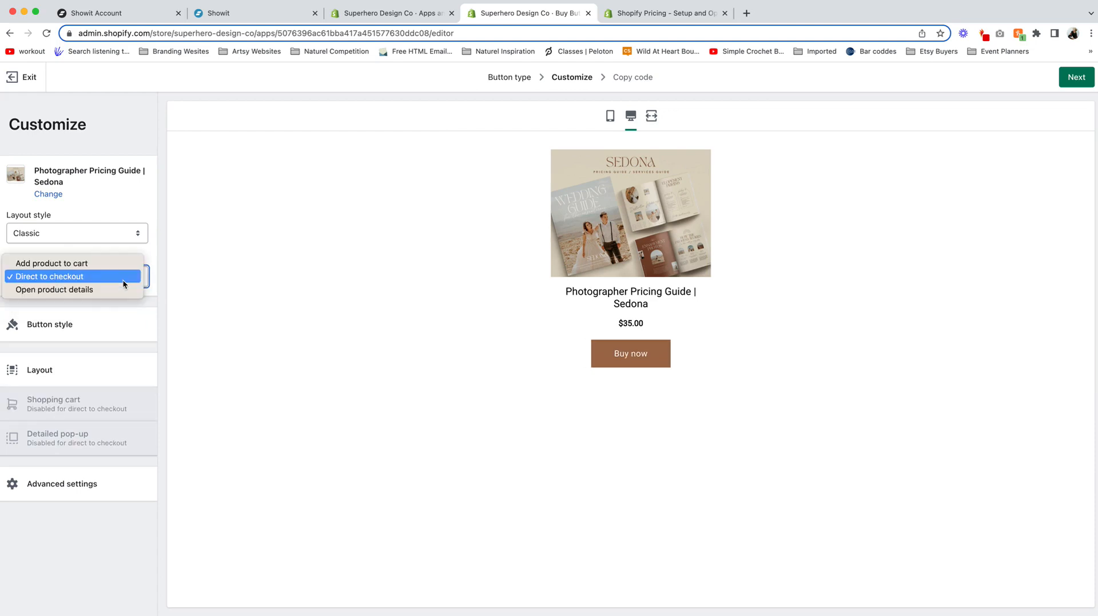
{"action": "left_click", "coordinate": [122, 288]}
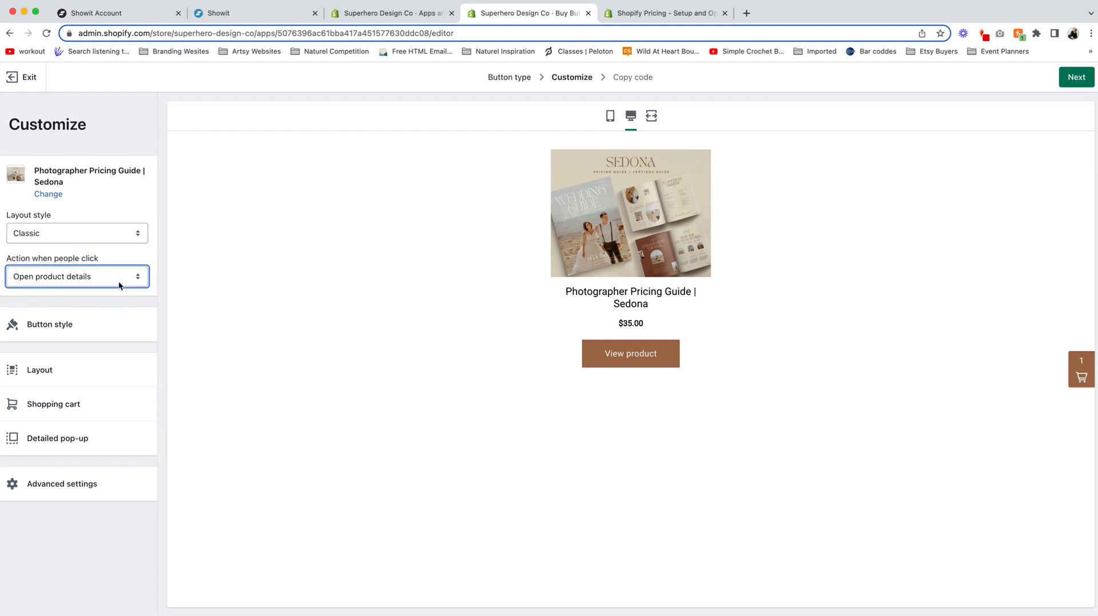
{"action": "left_click", "coordinate": [118, 280]}
{"action": "left_click", "coordinate": [108, 251]}
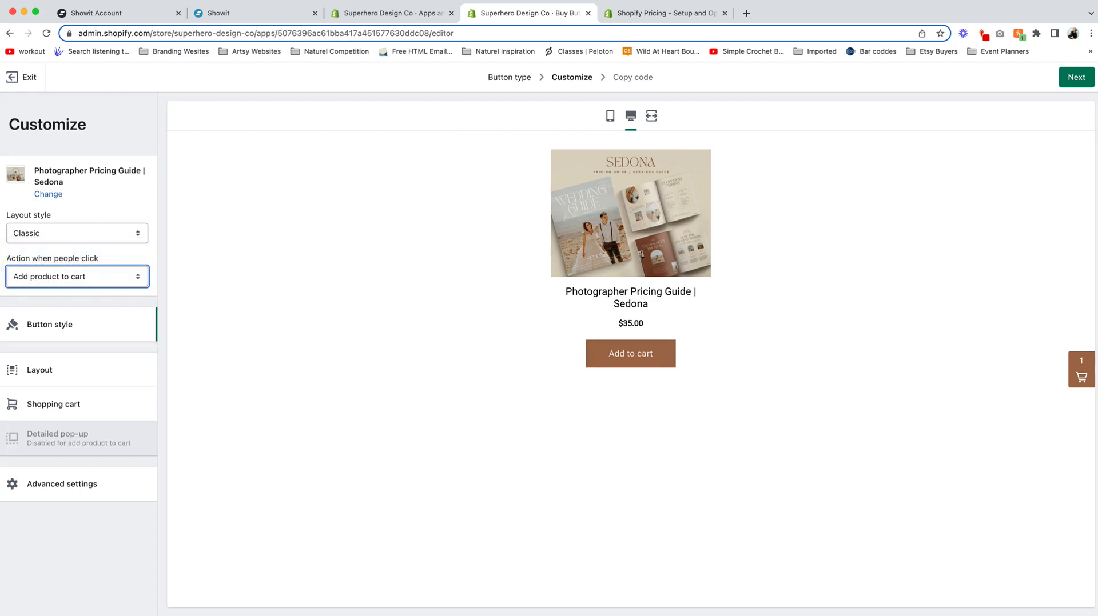
Step: Set the button text font to PT Sans Bold in the button style settings
{"action": "left_click", "coordinate": [90, 331]}
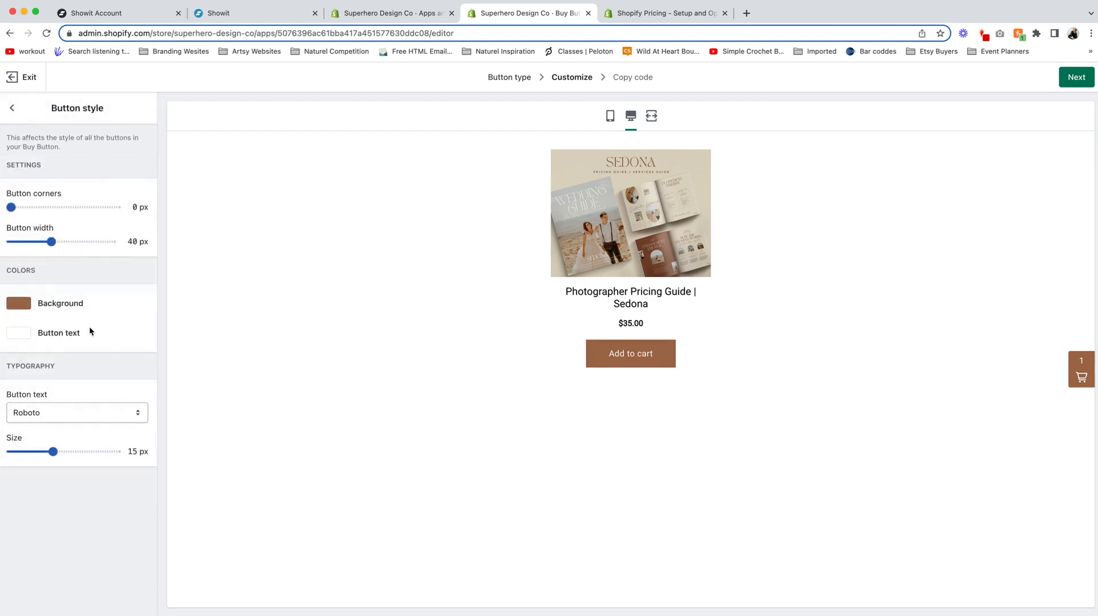
{"action": "left_click", "coordinate": [47, 415]}
{"action": "left_click", "coordinate": [48, 373]}
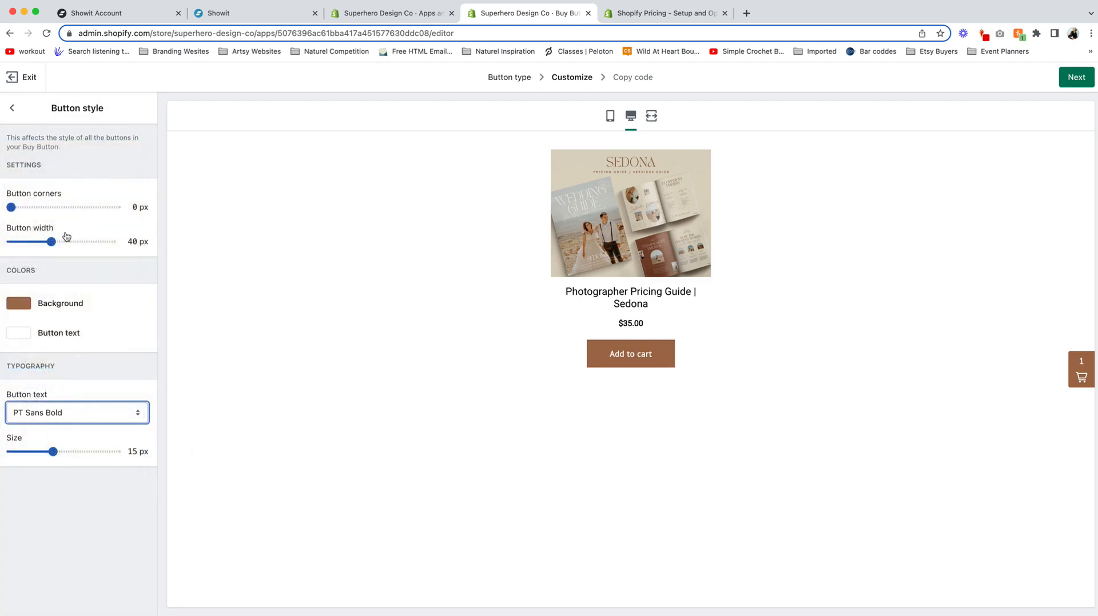
{"action": "left_click", "coordinate": [12, 111]}
Step: Compare the Medium and Large product image sizes in the layout settings and keep Medium
{"action": "left_click", "coordinate": [71, 370]}
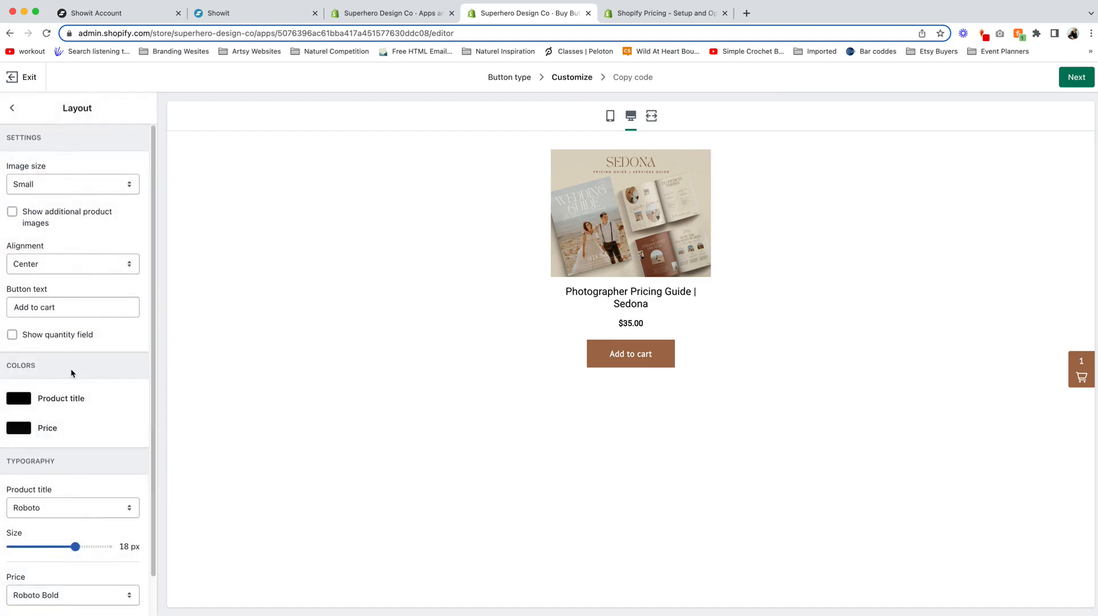
{"action": "left_click", "coordinate": [103, 186]}
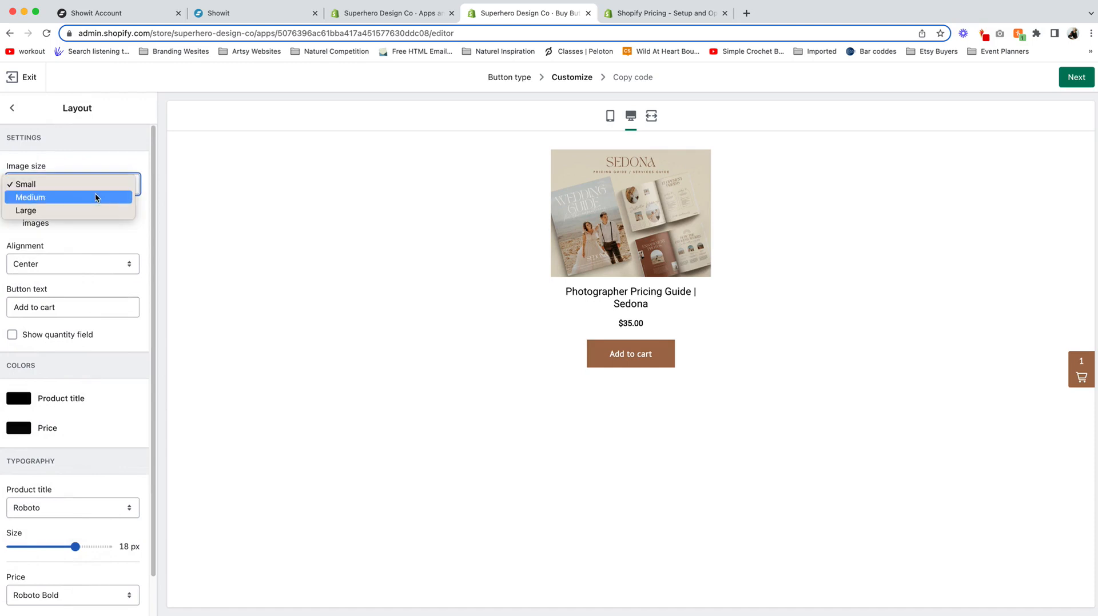
{"action": "left_click", "coordinate": [98, 196]}
{"action": "left_click", "coordinate": [95, 189]}
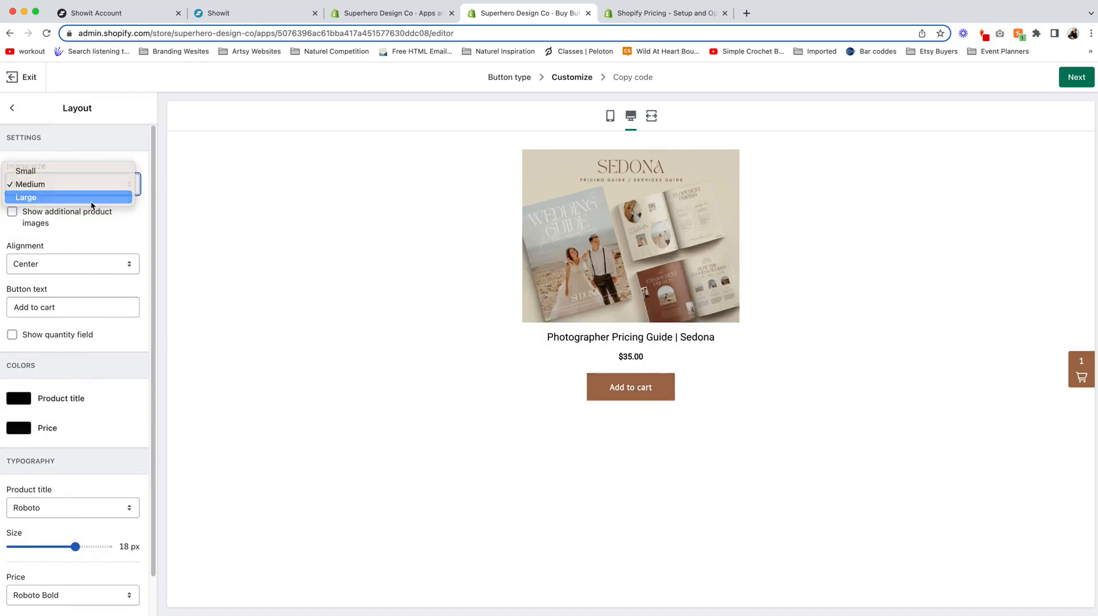
{"action": "left_click", "coordinate": [94, 195]}
{"action": "left_click", "coordinate": [90, 185]}
{"action": "left_click", "coordinate": [88, 172]}
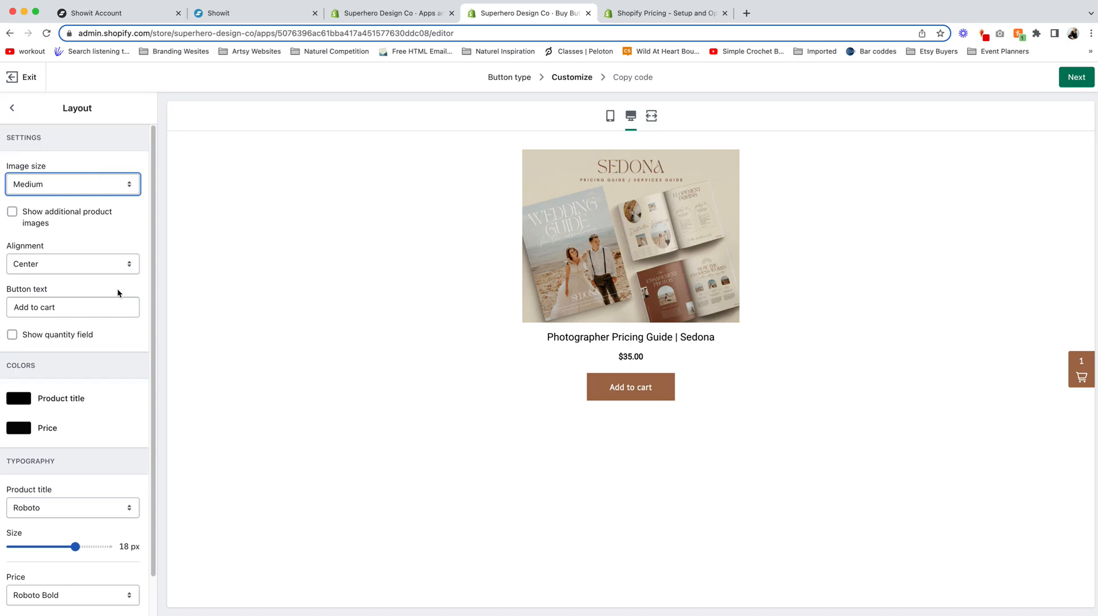
Step: Try showing the quantity field beside the button, hide it again, and review the remaining layout settings
{"action": "left_click", "coordinate": [23, 335]}
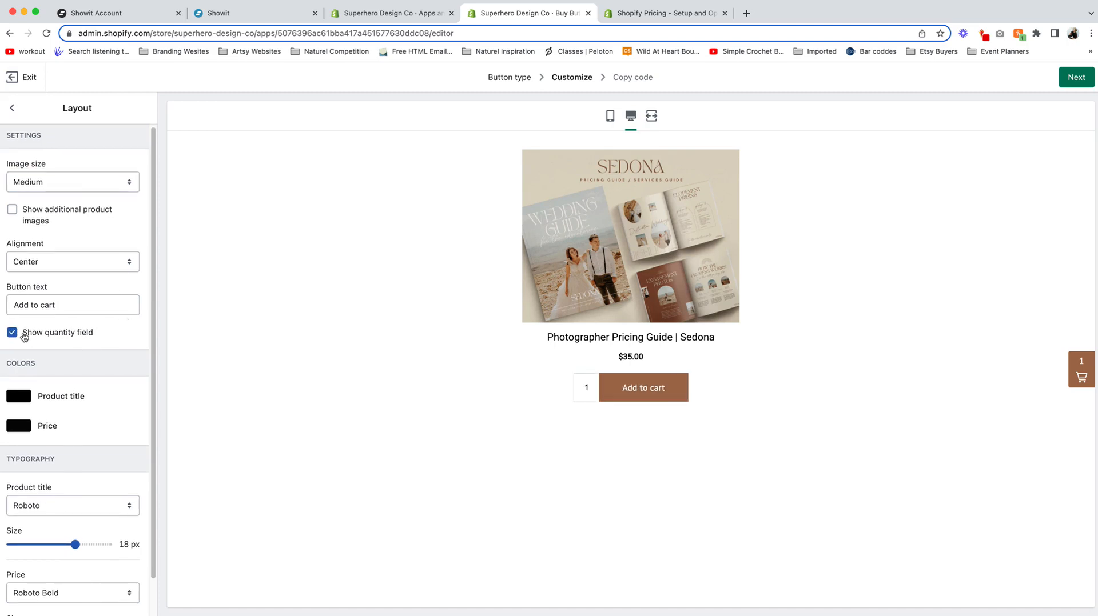
{"action": "left_click", "coordinate": [24, 334]}
{"action": "scroll", "coordinate": [95, 361], "scroll_direction": "down", "scroll_amount": 1}
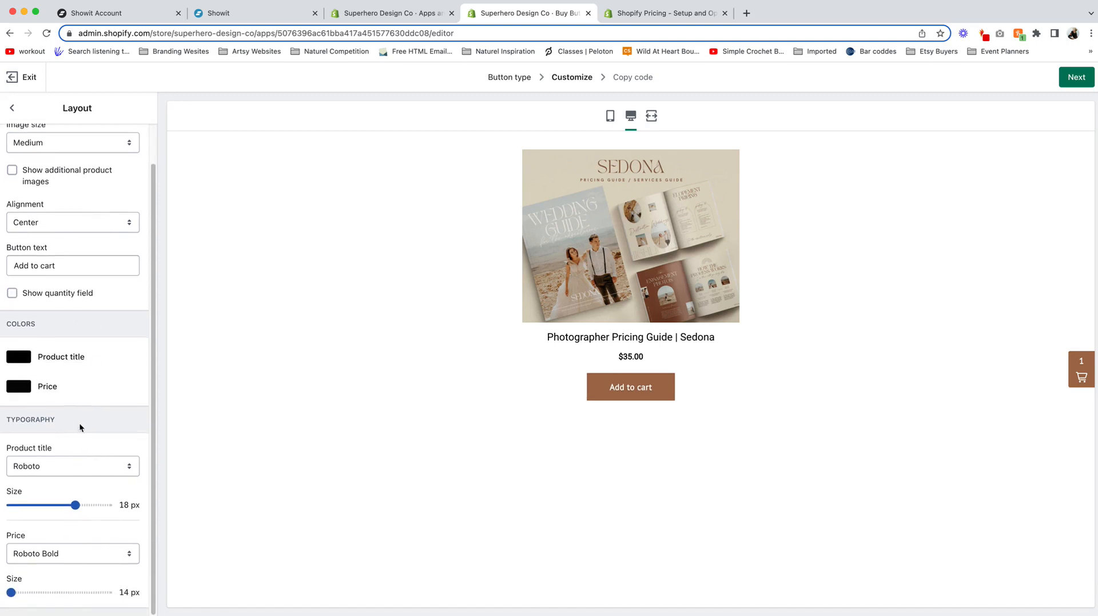
{"action": "scroll", "coordinate": [108, 333], "scroll_direction": "up", "scroll_amount": 2}
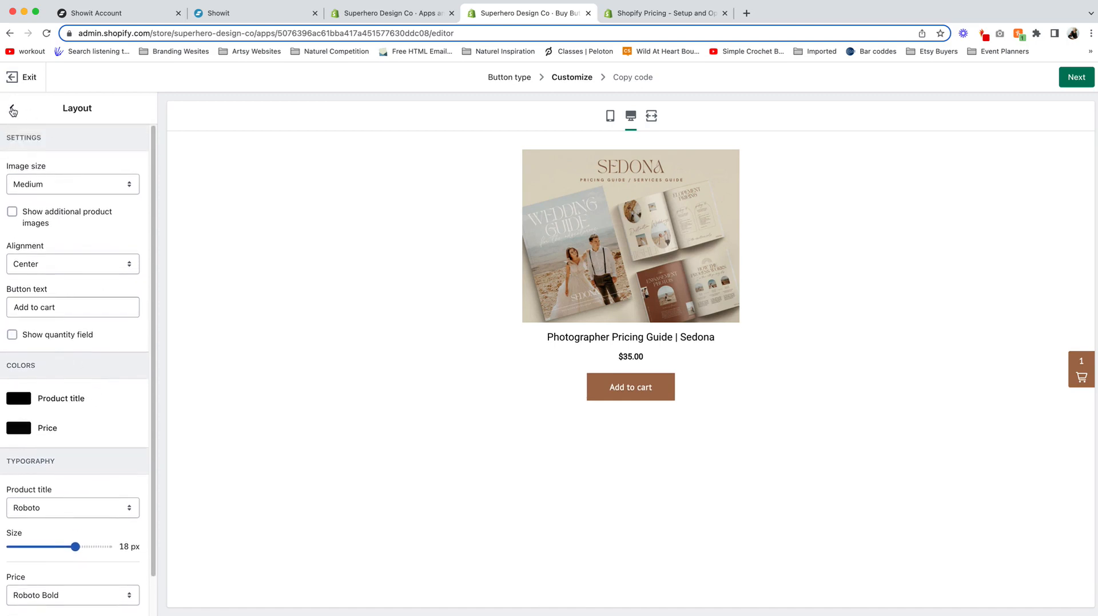
Step: Review the Buy Button's shopping cart settings, including its heading, subtotal, checkout text and colors
{"action": "left_click", "coordinate": [11, 107]}
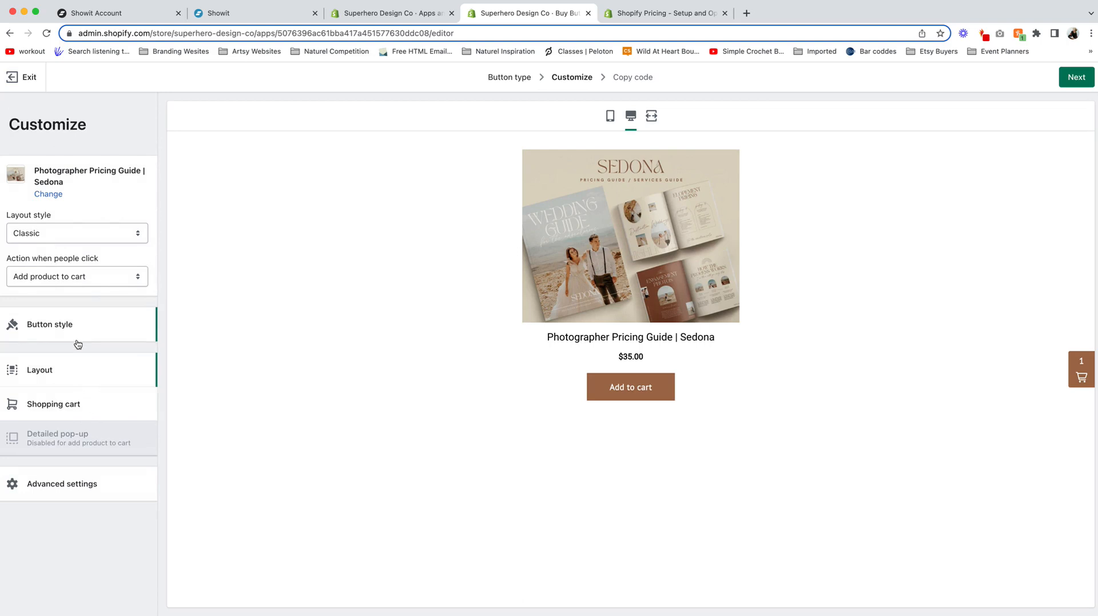
{"action": "left_click", "coordinate": [89, 404]}
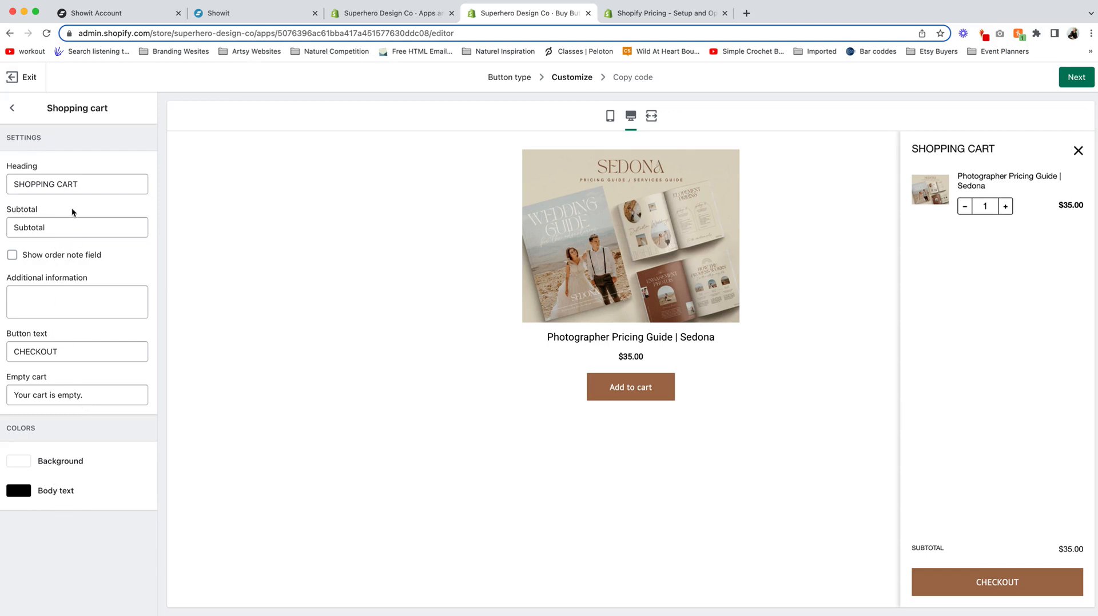
{"action": "left_click", "coordinate": [12, 108]}
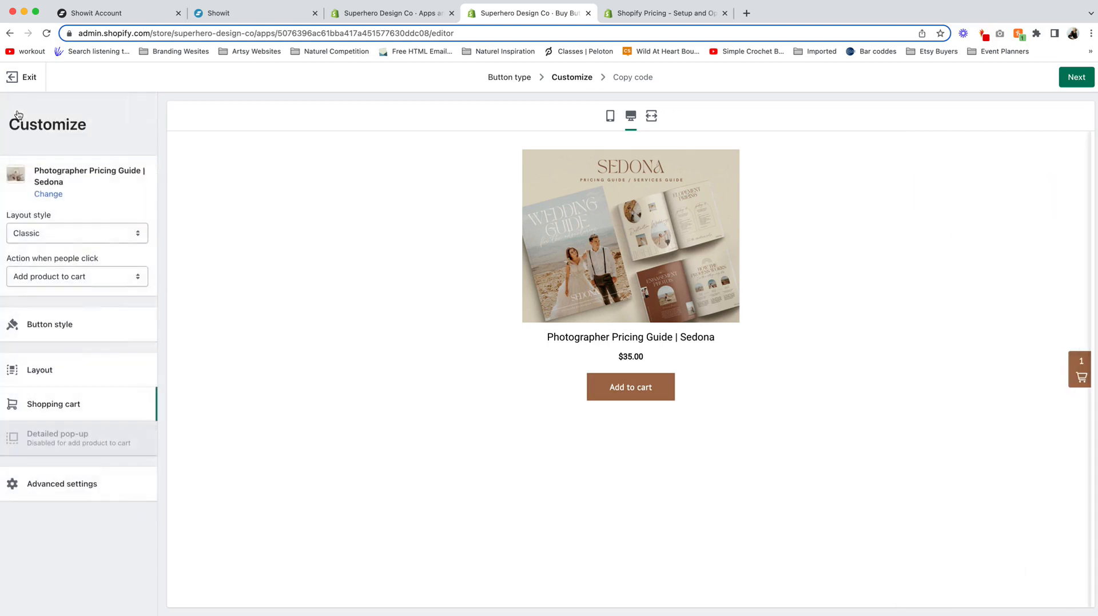
Step: Try the pop-up window checkout behaviour in the advanced settings, and restore Redirect in the same tab
{"action": "left_click", "coordinate": [75, 485]}
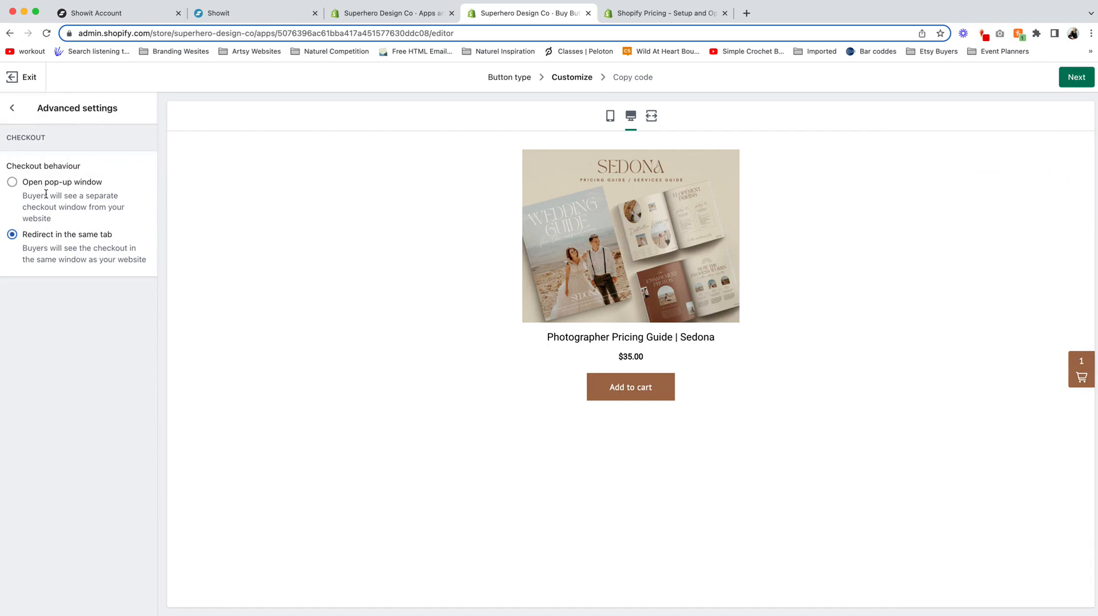
{"action": "left_click", "coordinate": [25, 185]}
{"action": "left_click", "coordinate": [50, 239]}
{"action": "left_click", "coordinate": [12, 109]}
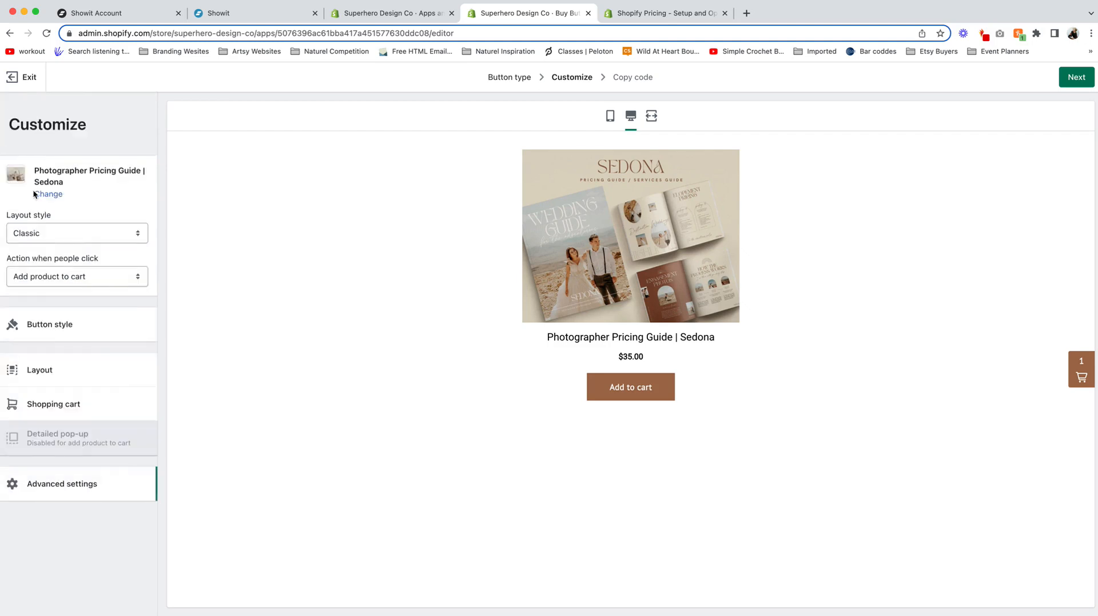
Step: Finish customizing, copy the Buy Button's embed code, and switch to the Showit site editor
{"action": "left_click", "coordinate": [1076, 76]}
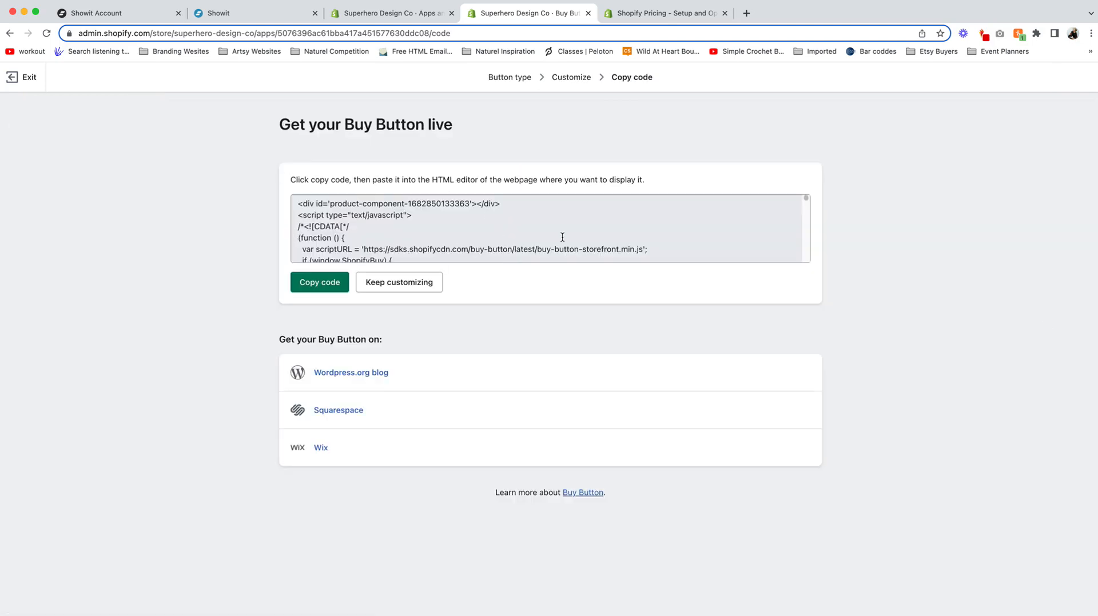
{"action": "left_click", "coordinate": [314, 286]}
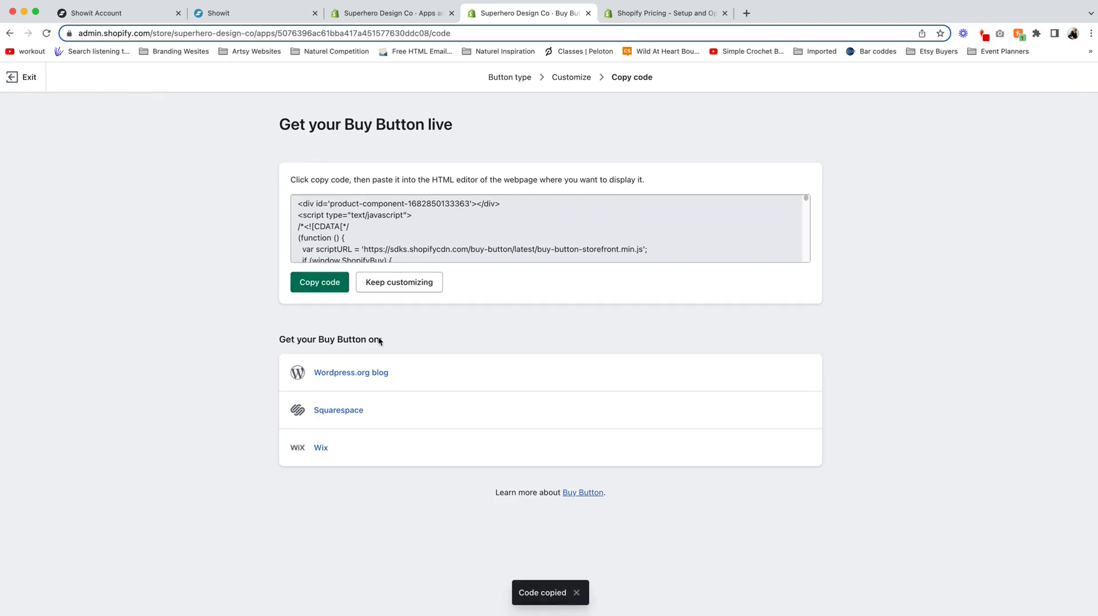
{"action": "left_click", "coordinate": [229, 13]}
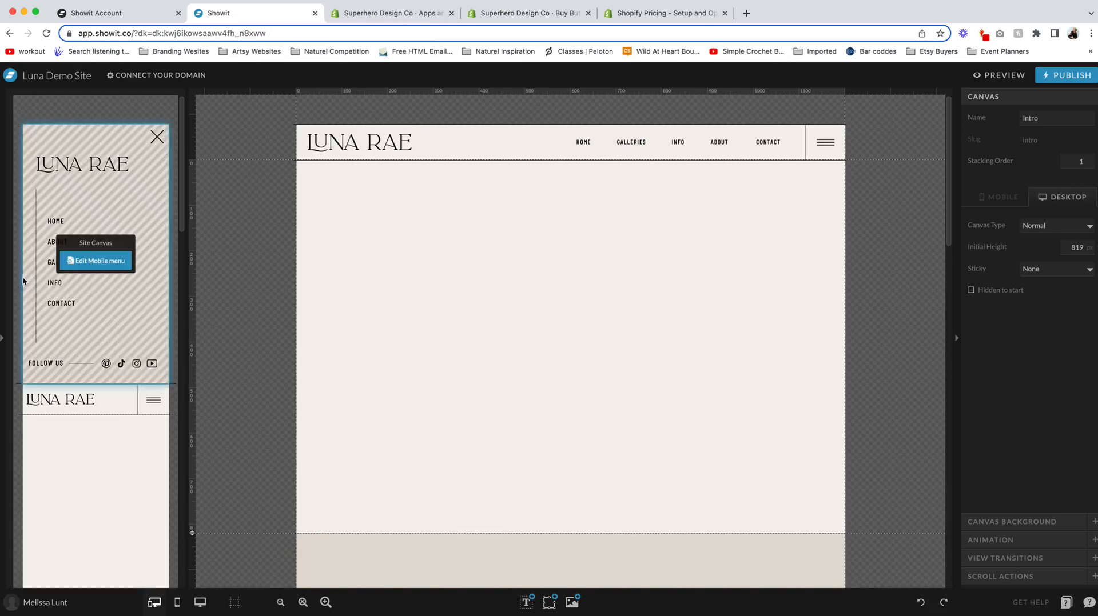
Step: Add an Embed Code element to the Shop page's Intro canvas and save the copied Buy Button code in it
{"action": "left_click", "coordinate": [2, 338]}
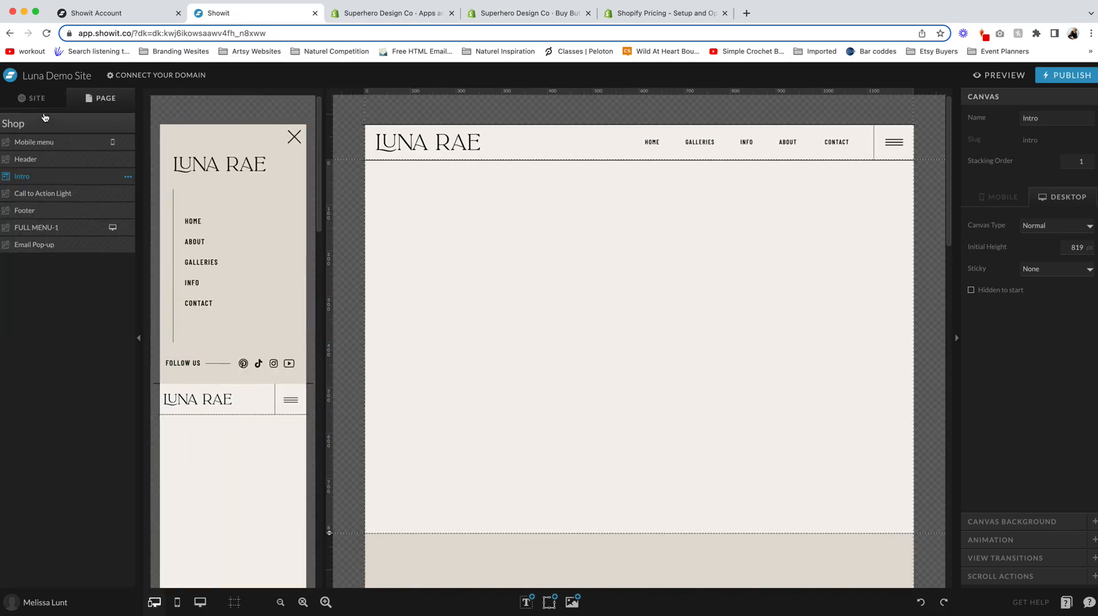
{"action": "left_click", "coordinate": [139, 338]}
{"action": "mouse_move", "coordinate": [549, 603]}
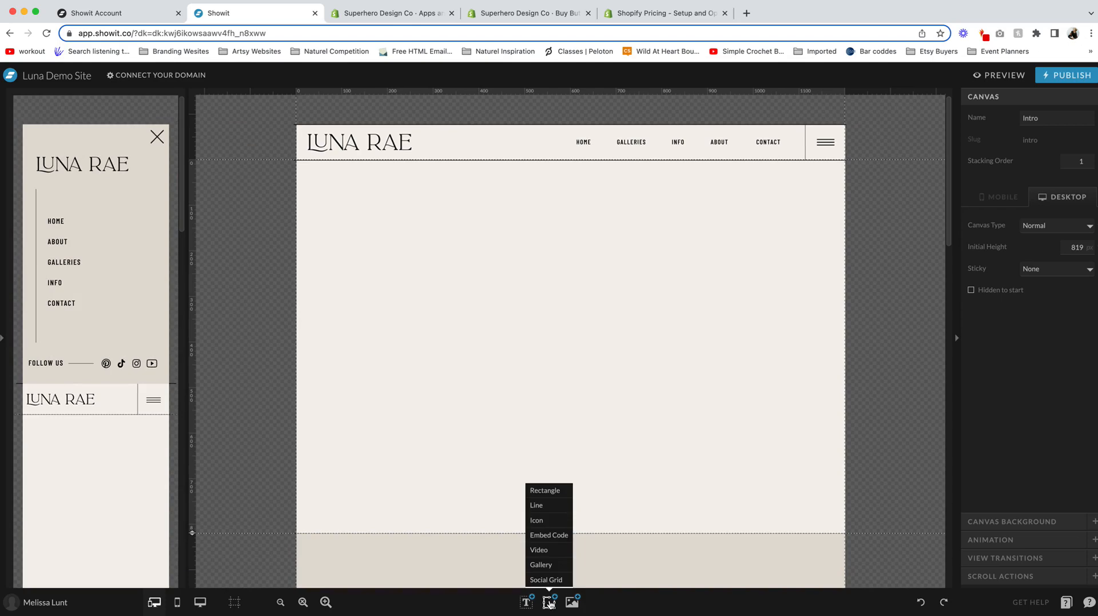
{"action": "left_click", "coordinate": [550, 536]}
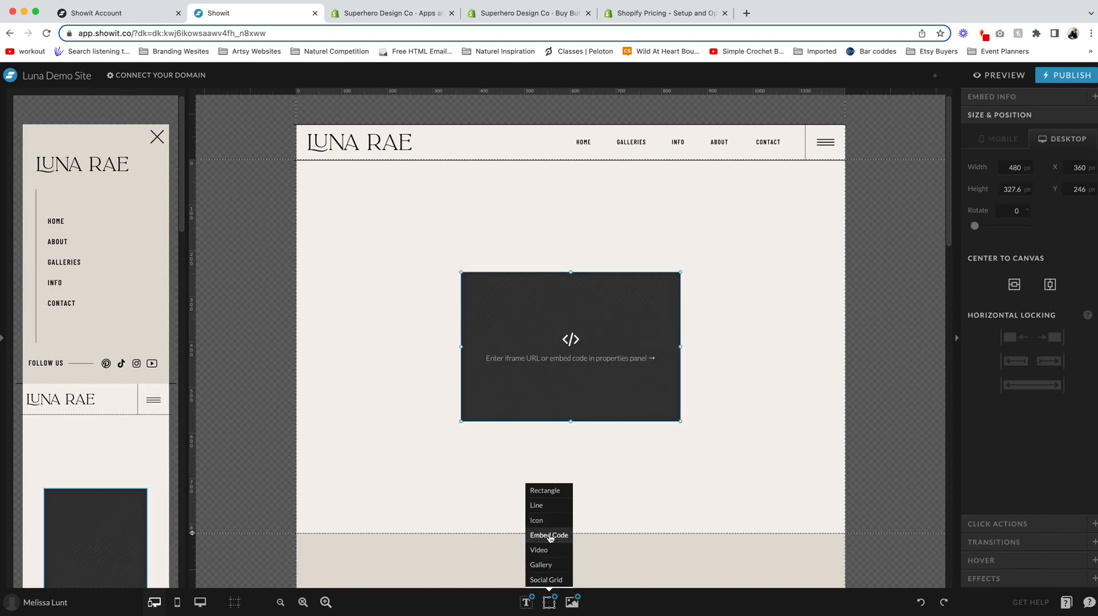
{"action": "double_click", "coordinate": [546, 341]}
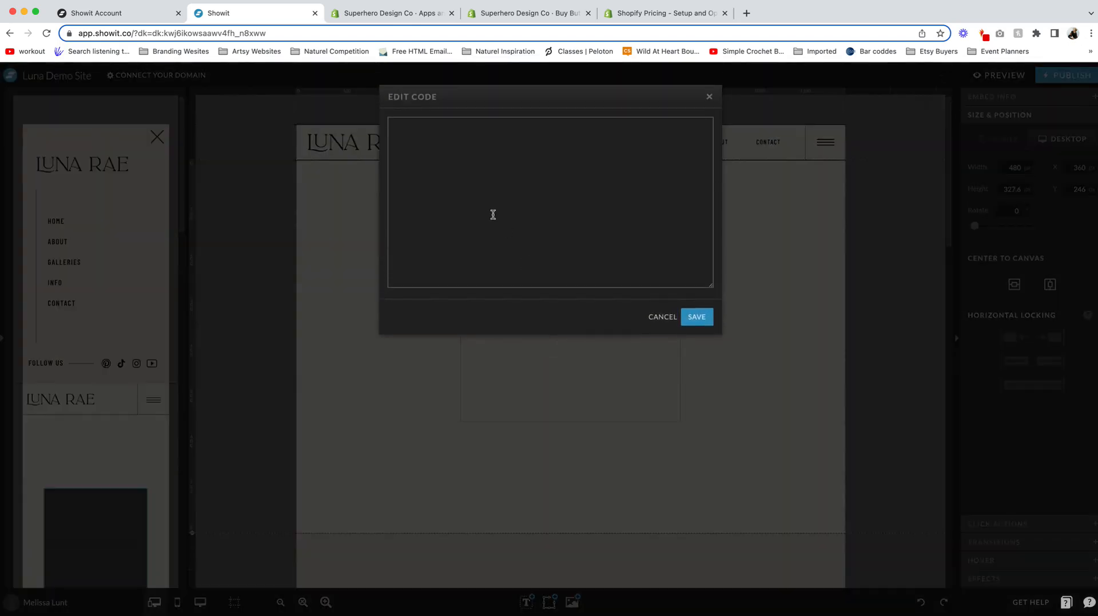
{"action": "key", "text": "super+v"}
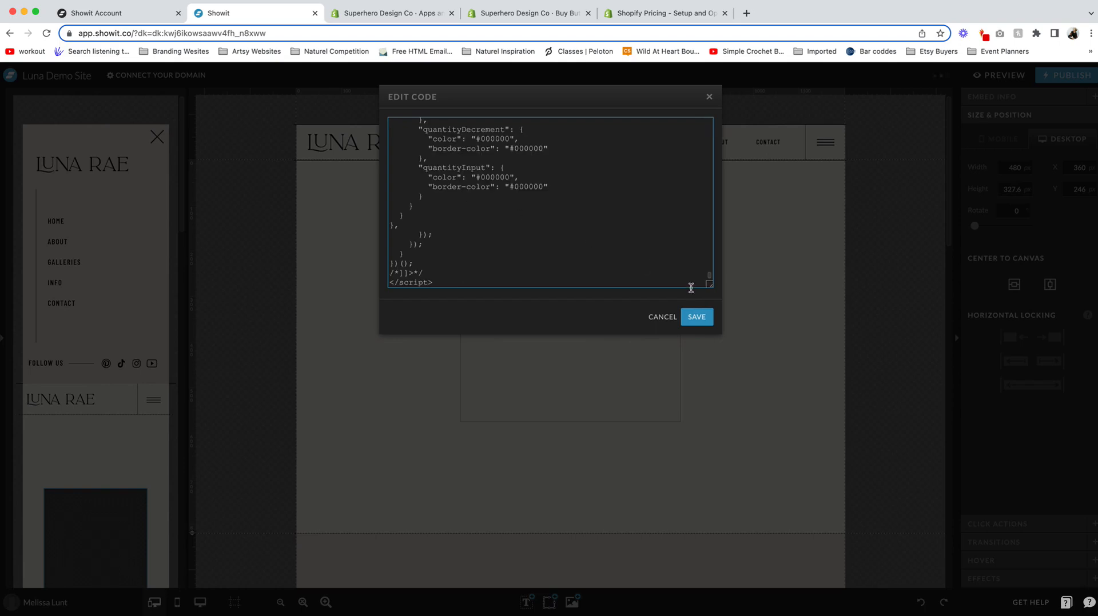
{"action": "left_click", "coordinate": [696, 318]}
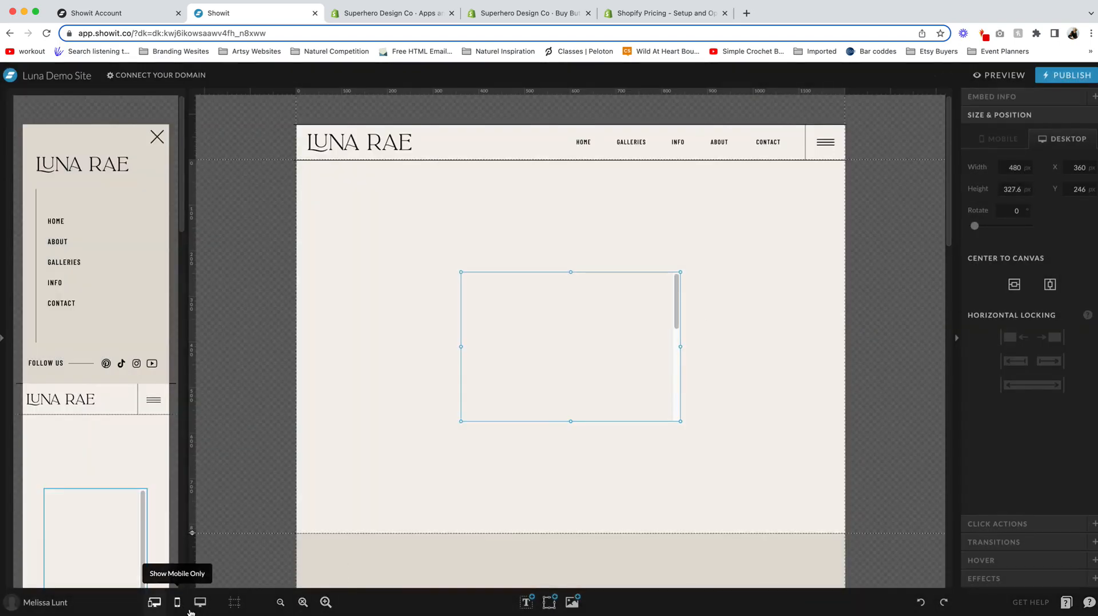
Step: Move the desktop product embed to about X 51, Y 82 and resize it to about 481 by 565 px
{"action": "left_click", "coordinate": [326, 602]}
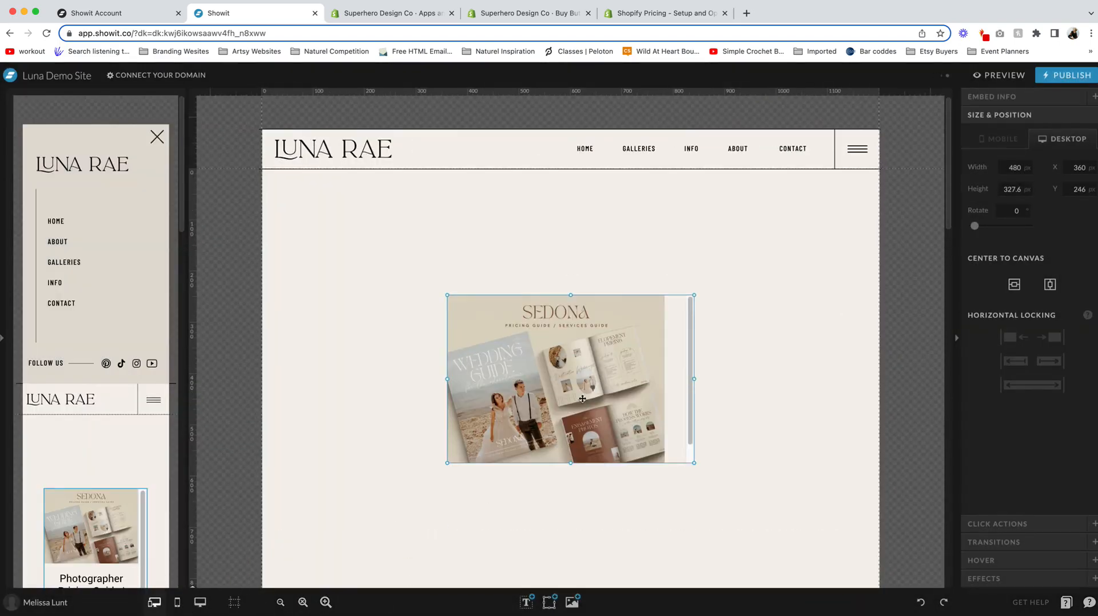
{"action": "left_click_drag", "start_coordinate": [582, 399], "coordinate": [423, 315]}
{"action": "left_click_drag", "start_coordinate": [534, 379], "coordinate": [533, 432]}
{"action": "left_click_drag", "start_coordinate": [412, 431], "coordinate": [412, 458]}
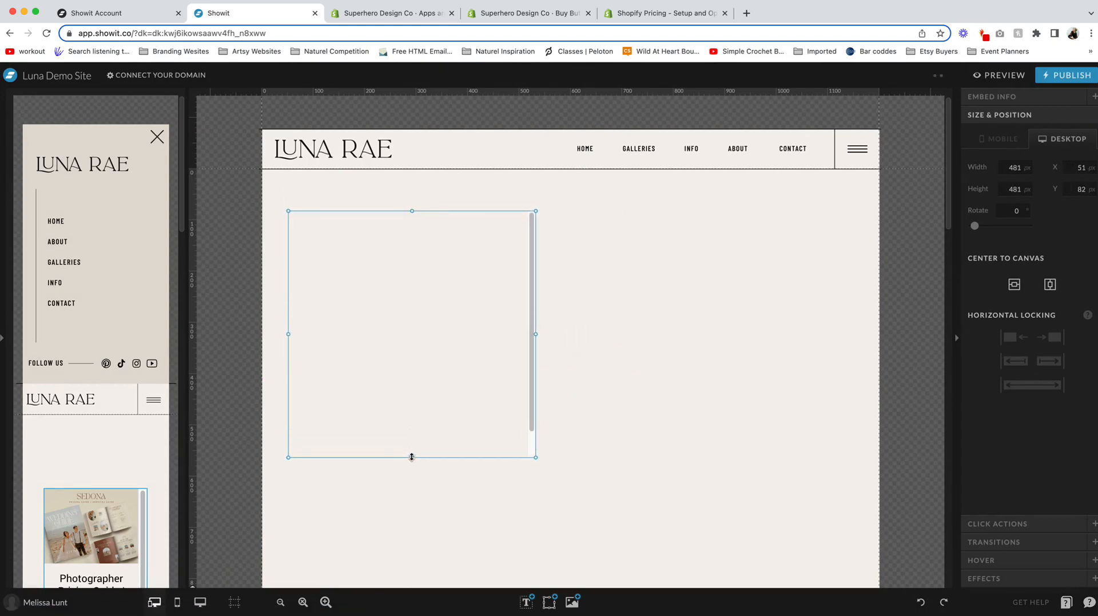
{"action": "left_click", "coordinate": [280, 602]}
{"action": "left_click_drag", "start_coordinate": [430, 416], "coordinate": [426, 437]}
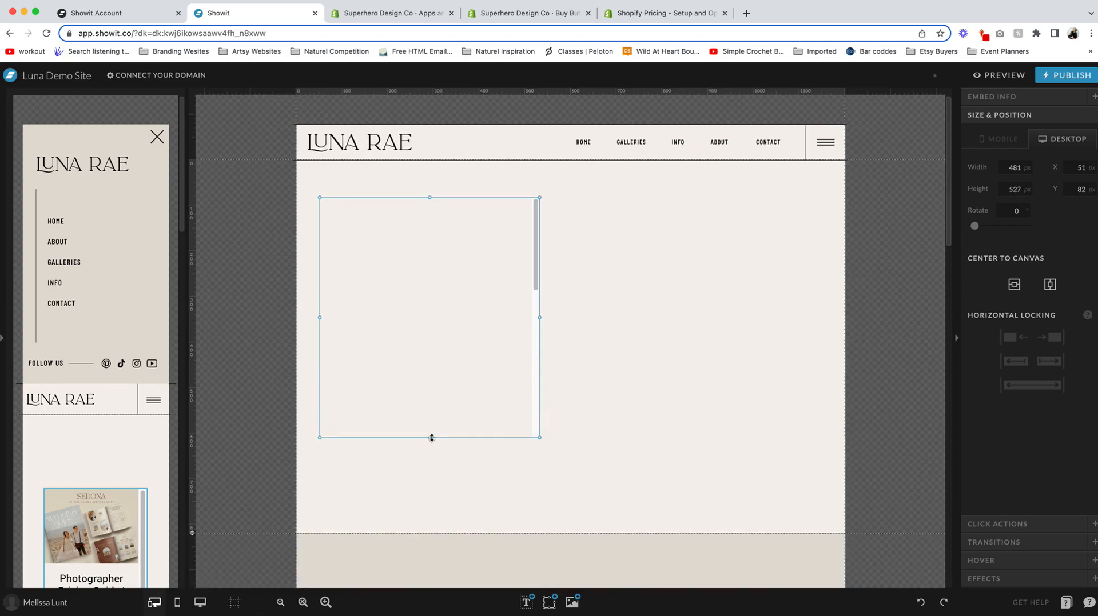
{"action": "left_click_drag", "start_coordinate": [430, 438], "coordinate": [429, 454]}
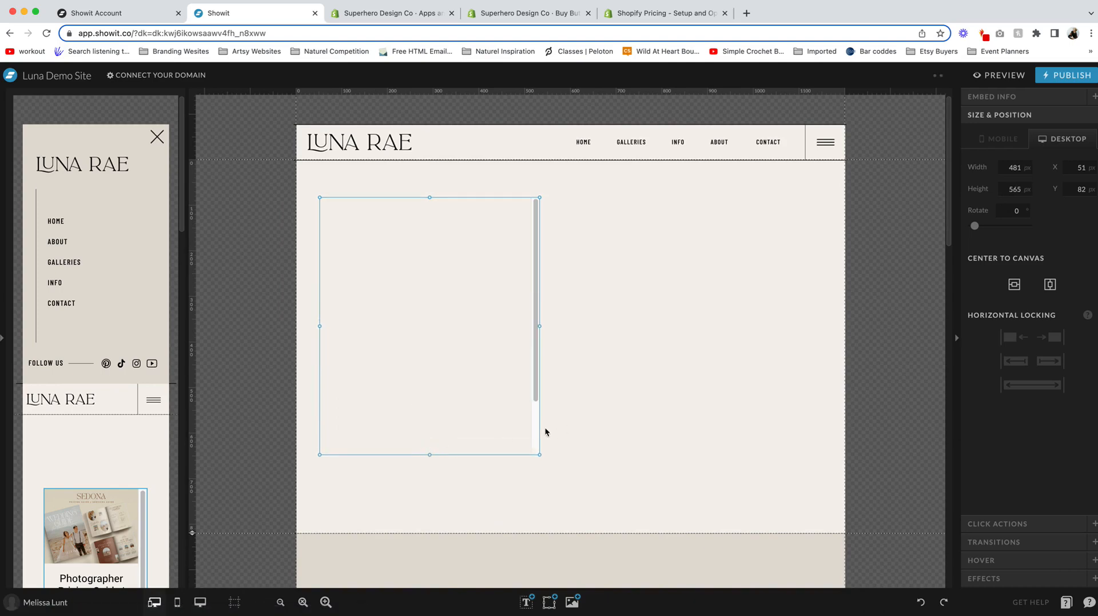
Step: Move the product embed in the mobile layout to about X 29, Y 29 and shorten it to about 474 px
{"action": "left_click", "coordinate": [103, 439]}
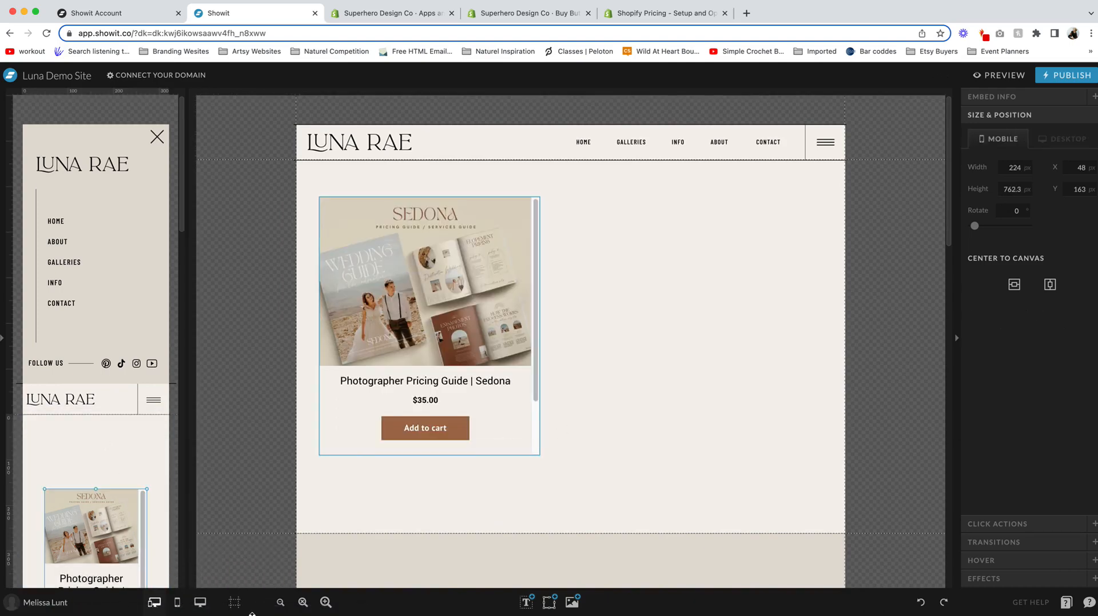
{"action": "left_click", "coordinate": [325, 603]}
{"action": "scroll", "coordinate": [148, 397], "scroll_direction": "down", "scroll_amount": 5}
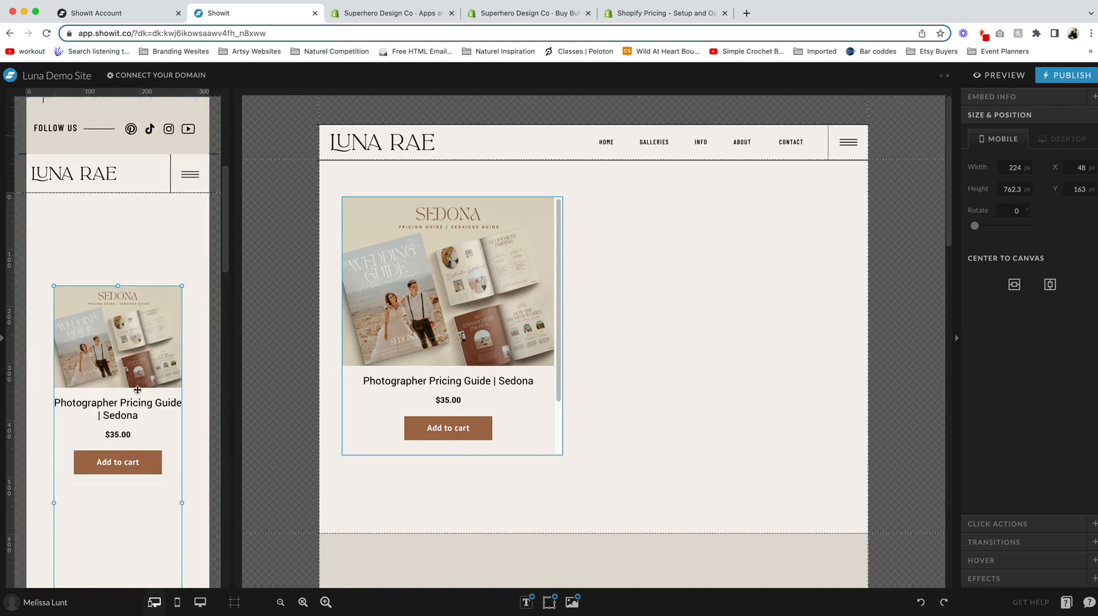
{"action": "left_click_drag", "start_coordinate": [121, 347], "coordinate": [110, 271]}
{"action": "scroll", "coordinate": [147, 355], "scroll_direction": "down", "scroll_amount": 4}
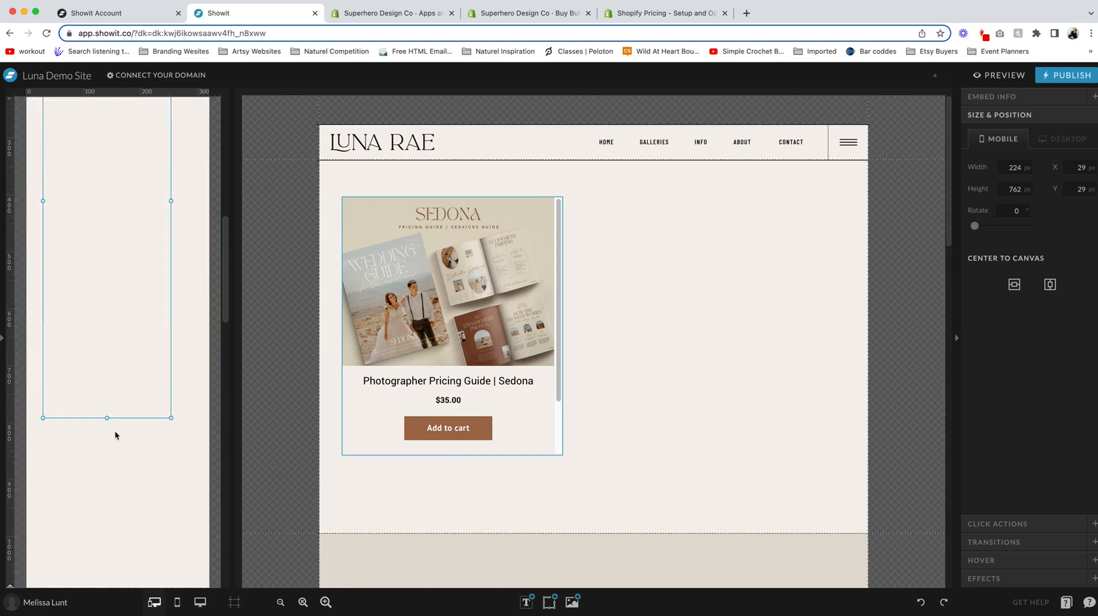
{"action": "left_click_drag", "start_coordinate": [106, 419], "coordinate": [108, 252]}
Step: Resize the mobile embed to about 273 by 390 px and reposition it at about X 24, Y 48
{"action": "scroll", "coordinate": [115, 343], "scroll_direction": "up", "scroll_amount": 5}
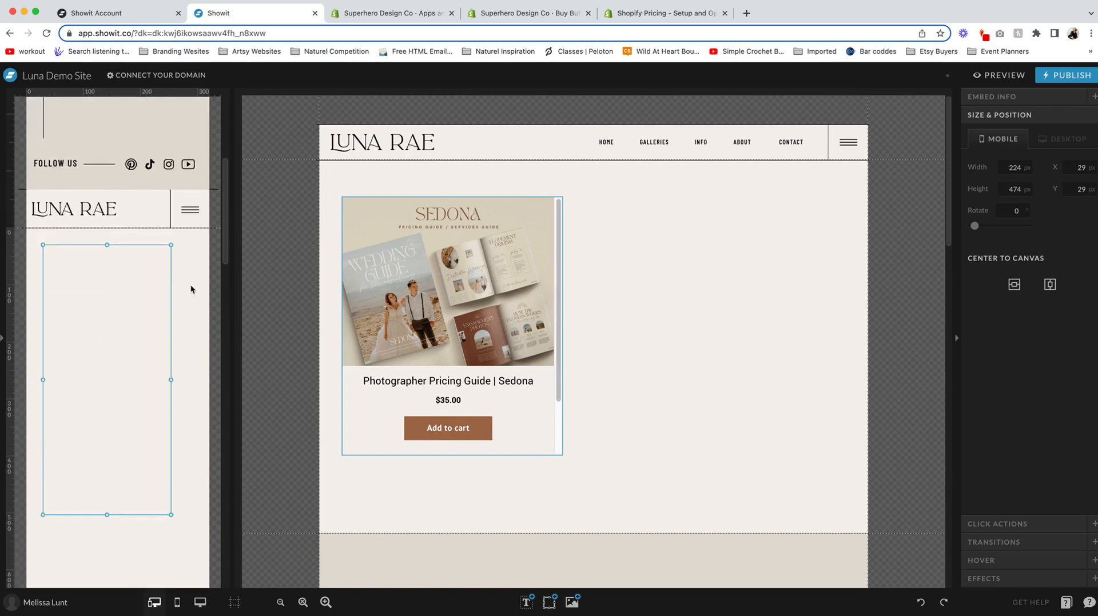
{"action": "left_click_drag", "start_coordinate": [171, 377], "coordinate": [199, 379]}
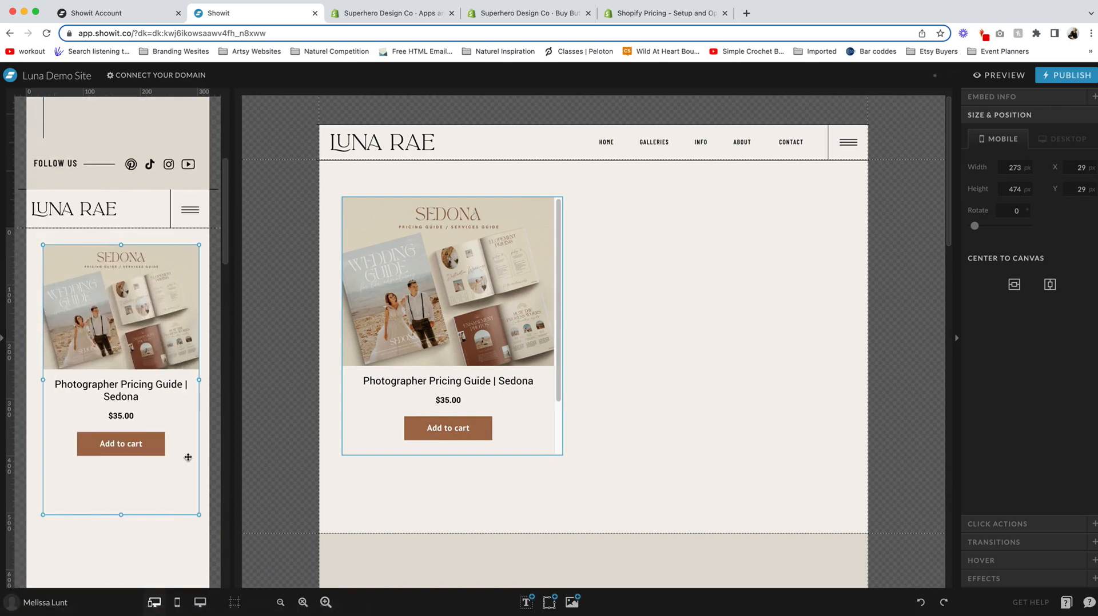
{"action": "left_click_drag", "start_coordinate": [120, 512], "coordinate": [120, 471]}
{"action": "left_click_drag", "start_coordinate": [151, 317], "coordinate": [148, 328]}
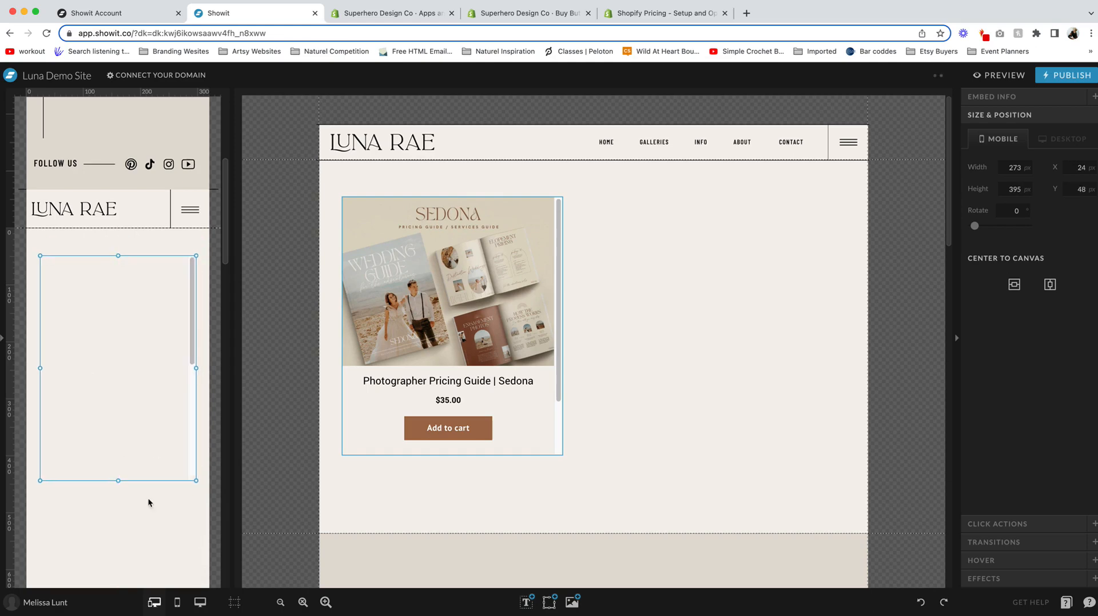
{"action": "left_click_drag", "start_coordinate": [119, 482], "coordinate": [119, 479]}
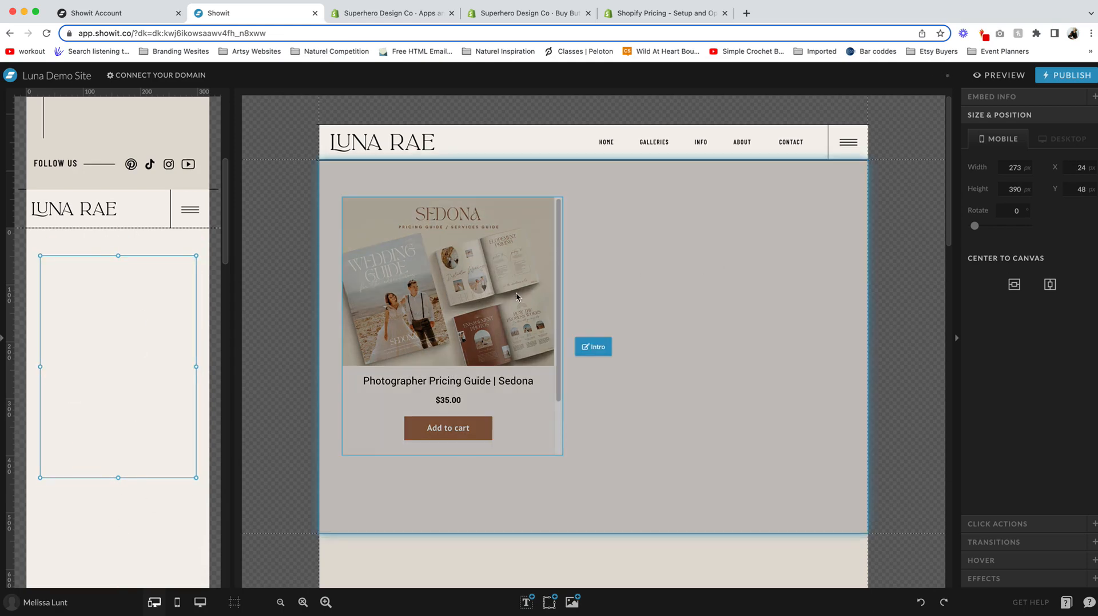
Step: Heighten the desktop product embed to about 595 px and reposition it at about X 80, Y 95
{"action": "left_click", "coordinate": [515, 306]}
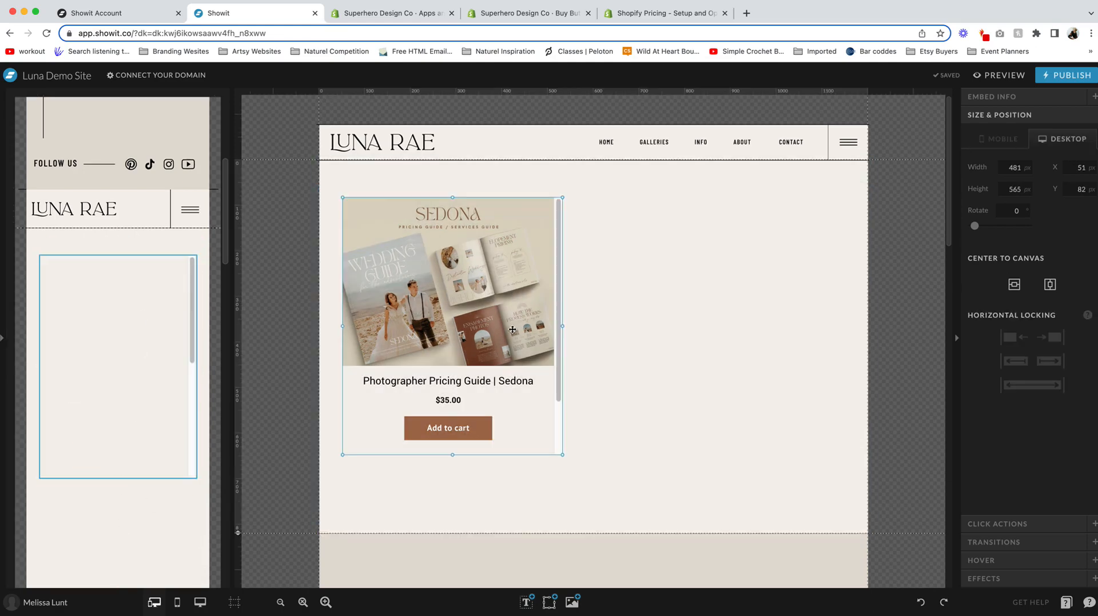
{"action": "left_click_drag", "start_coordinate": [513, 329], "coordinate": [527, 349]}
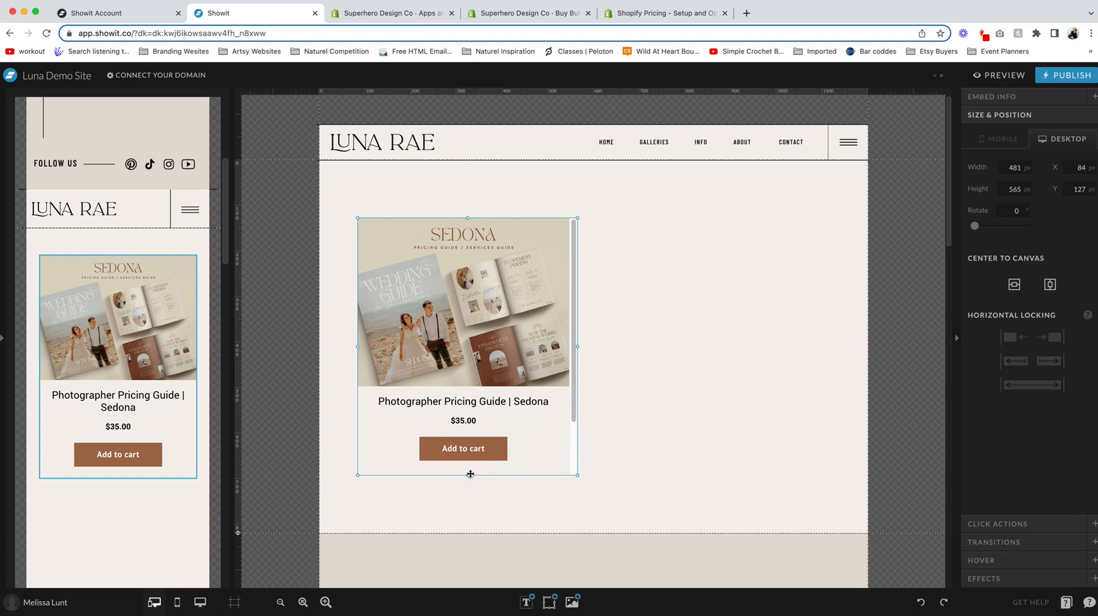
{"action": "left_click_drag", "start_coordinate": [468, 476], "coordinate": [468, 490]}
{"action": "left_click_drag", "start_coordinate": [479, 319], "coordinate": [476, 315]}
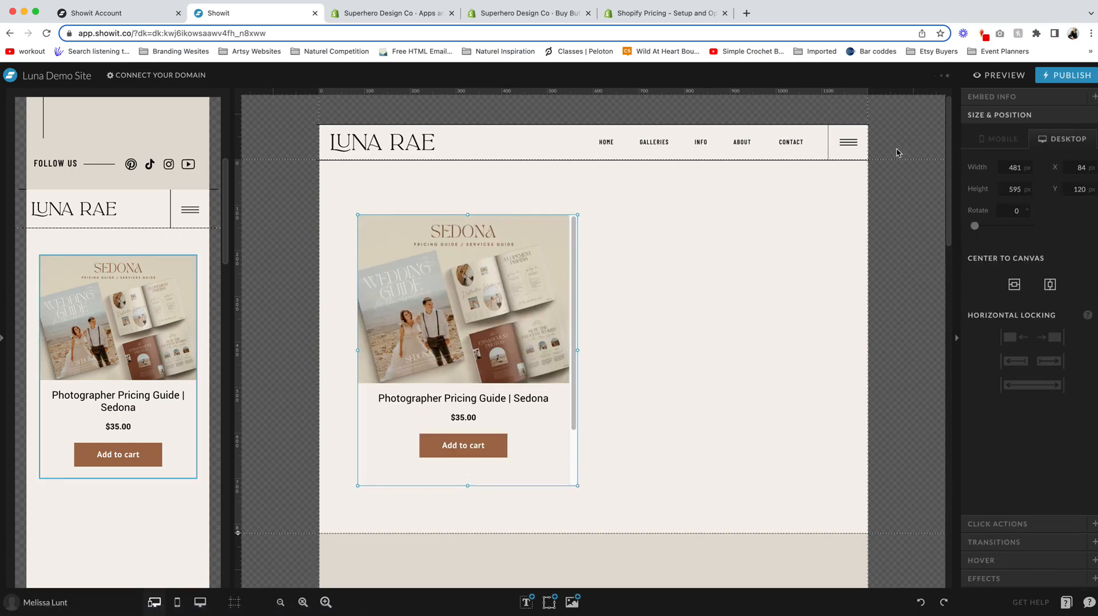
{"action": "left_click_drag", "start_coordinate": [366, 275], "coordinate": [364, 263]}
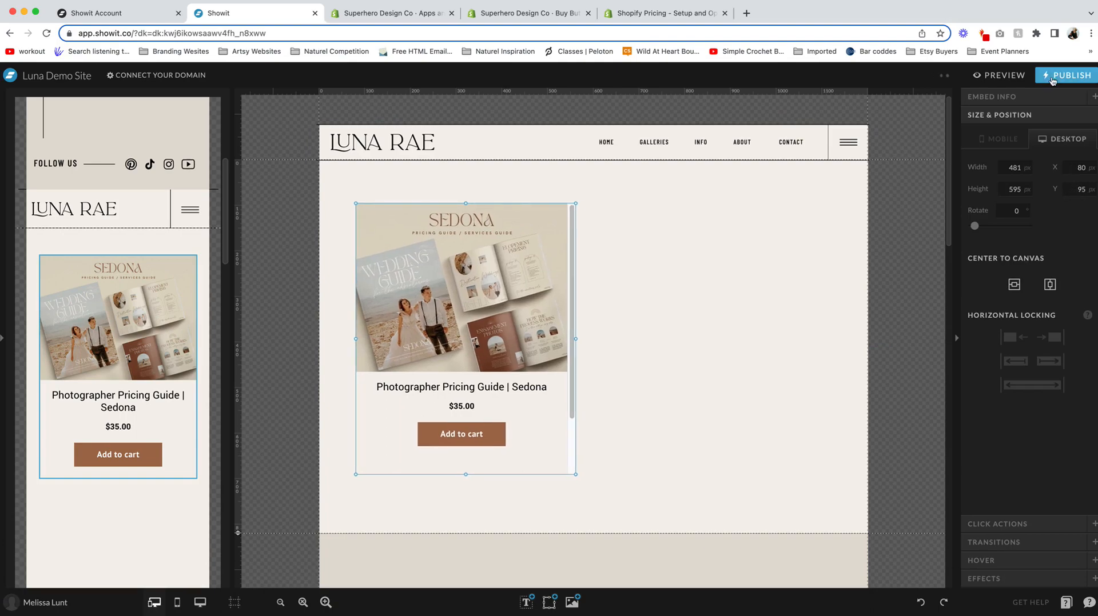
Step: Publish the Luna Demo Site and open the published site
{"action": "left_click", "coordinate": [1052, 80]}
{"action": "left_click", "coordinate": [675, 281]}
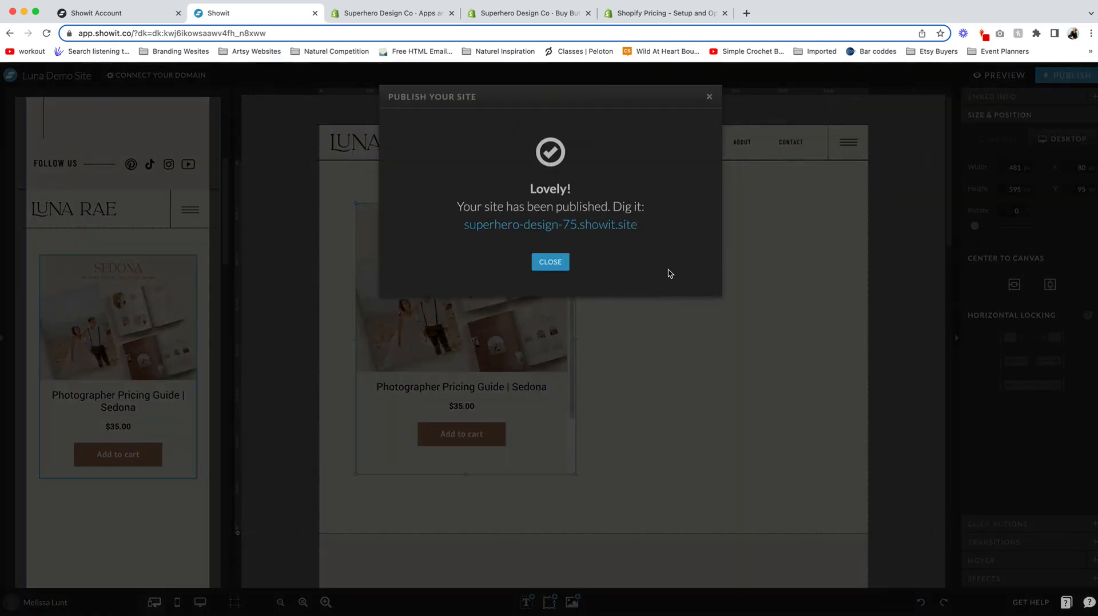
{"action": "left_click", "coordinate": [562, 224]}
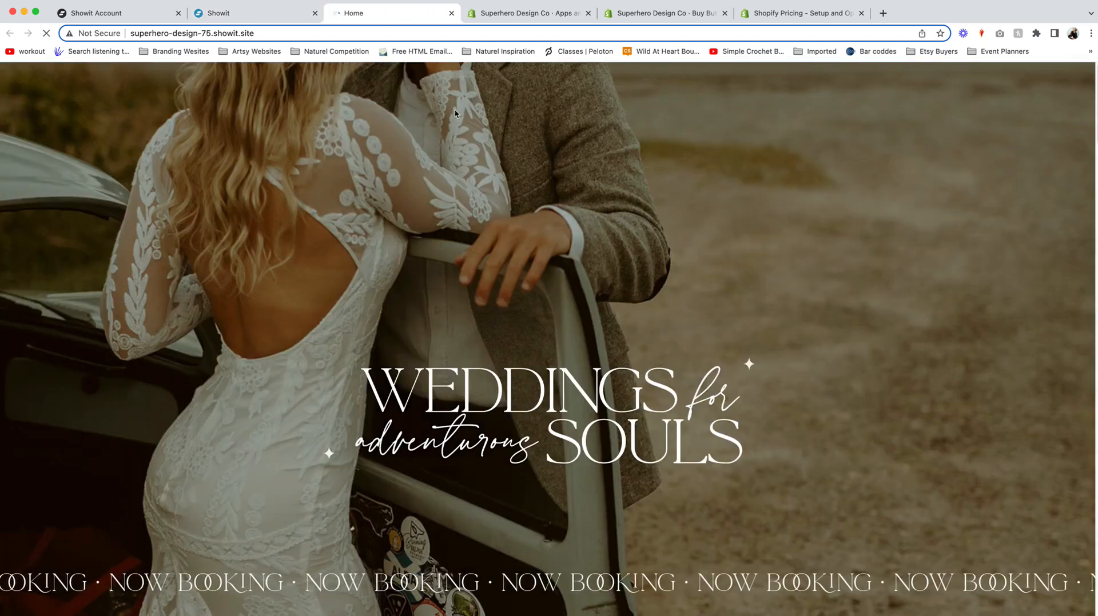
Step: Go to the /shop page of the published site
{"action": "left_click", "coordinate": [319, 34]}
{"action": "left_click", "coordinate": [319, 35]}
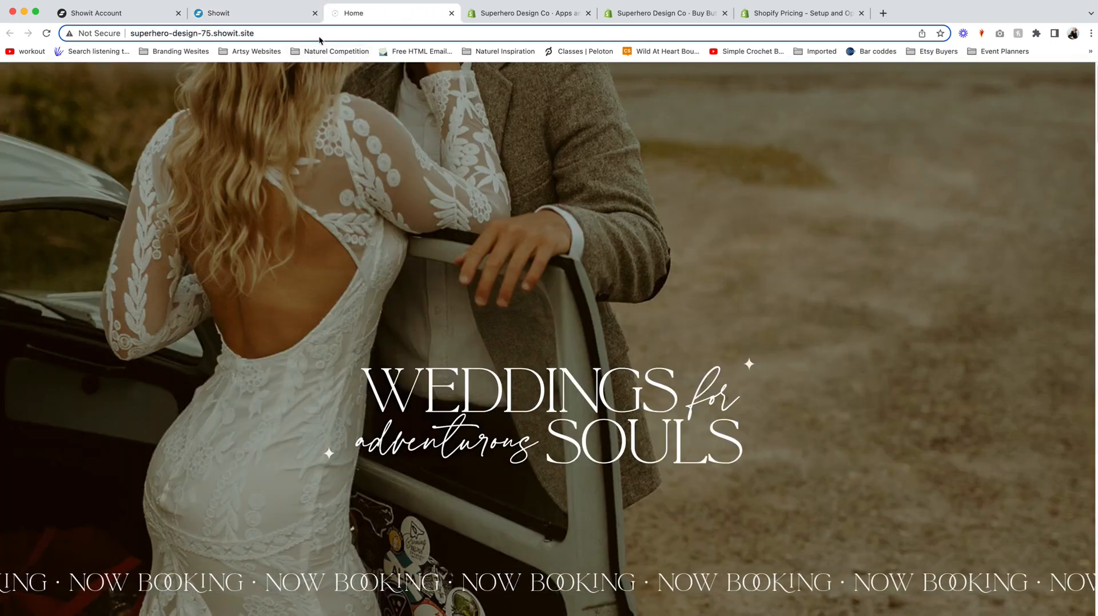
{"action": "type", "text": "/shop"}
{"action": "key", "text": "Return"}
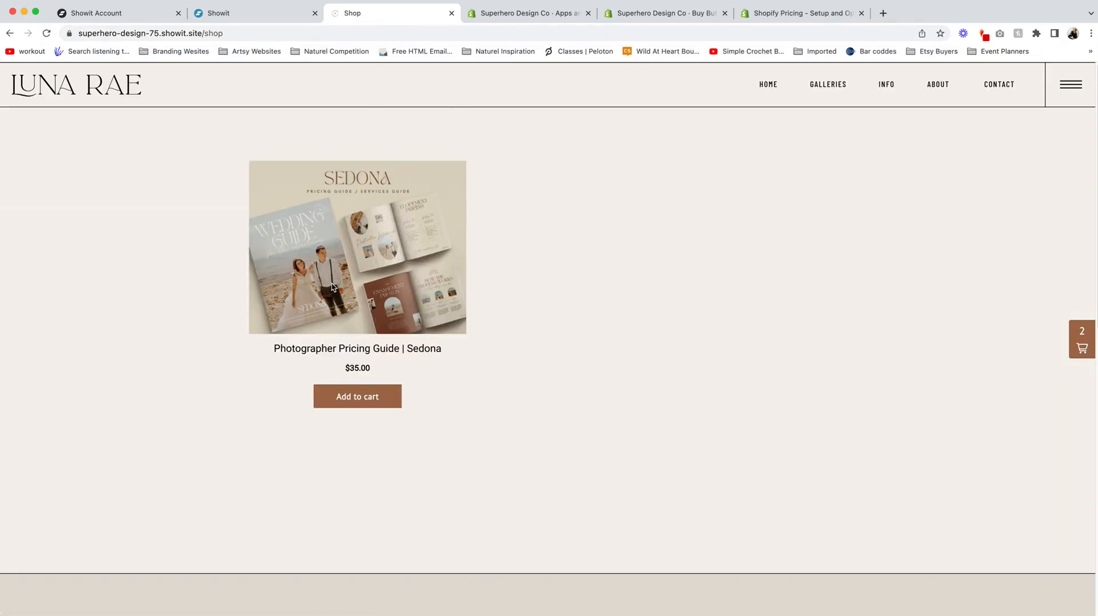
Step: Add the Sedona pricing guide to the cart, remove both Aurora guides, and check the cart again
{"action": "left_click", "coordinate": [360, 397]}
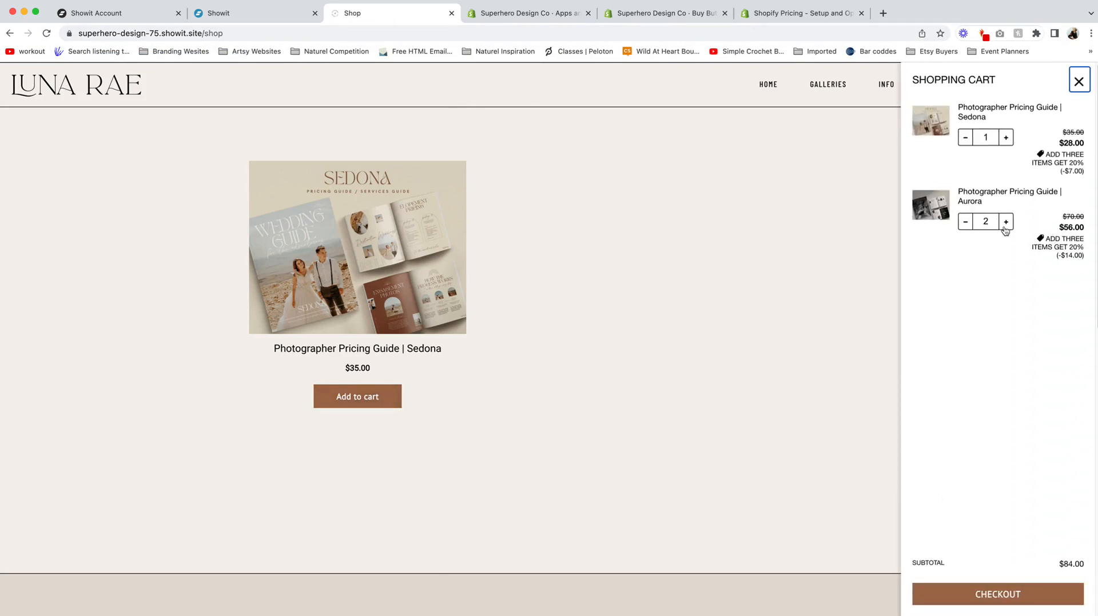
{"action": "left_click", "coordinate": [965, 222]}
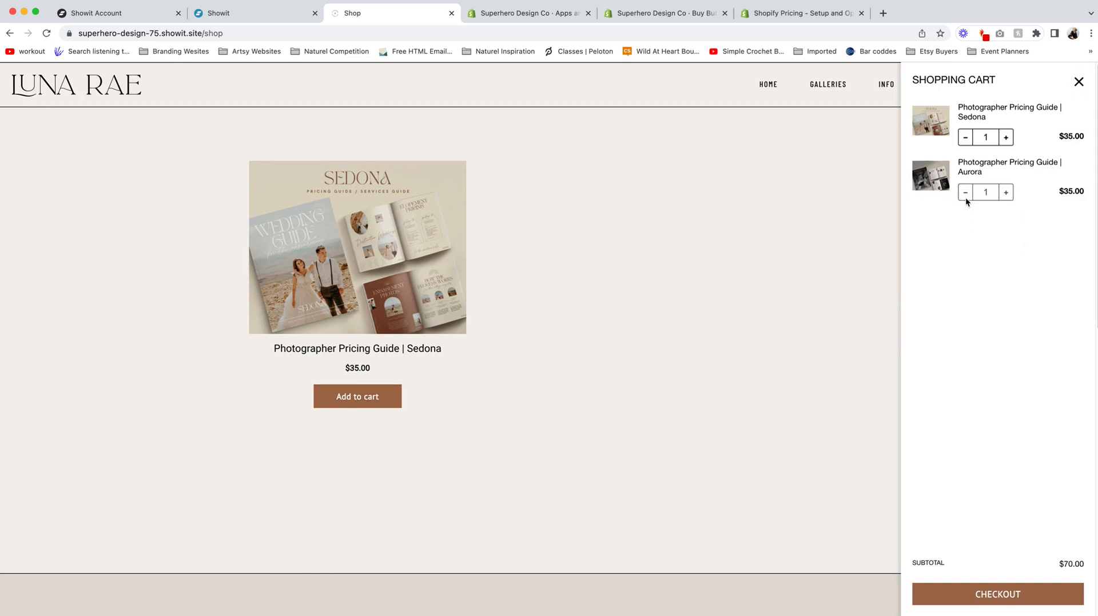
{"action": "left_click", "coordinate": [965, 197]}
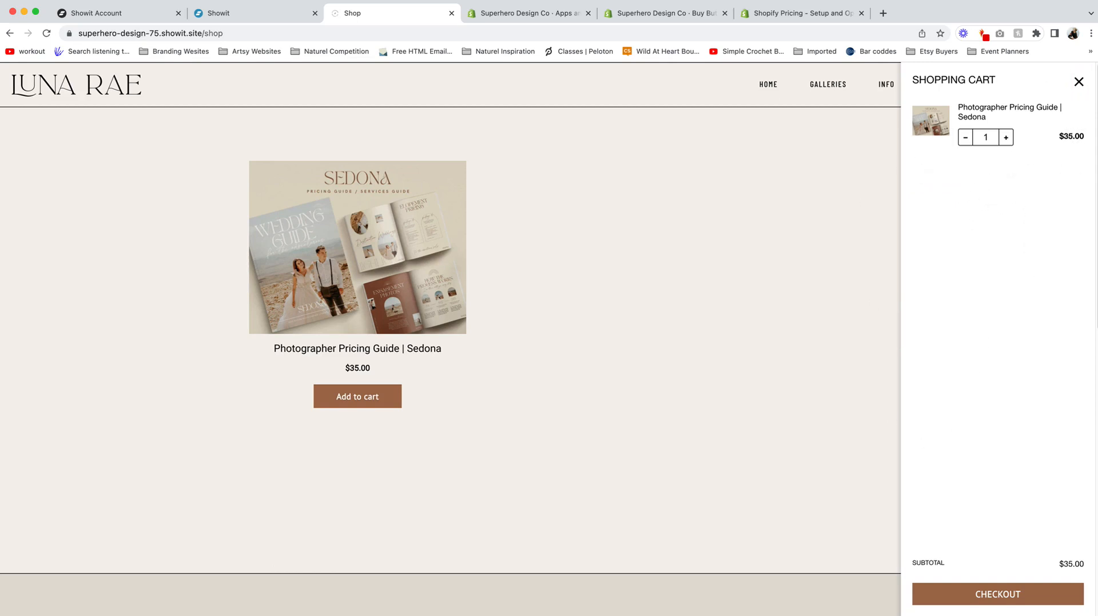
{"action": "left_click", "coordinate": [1078, 81]}
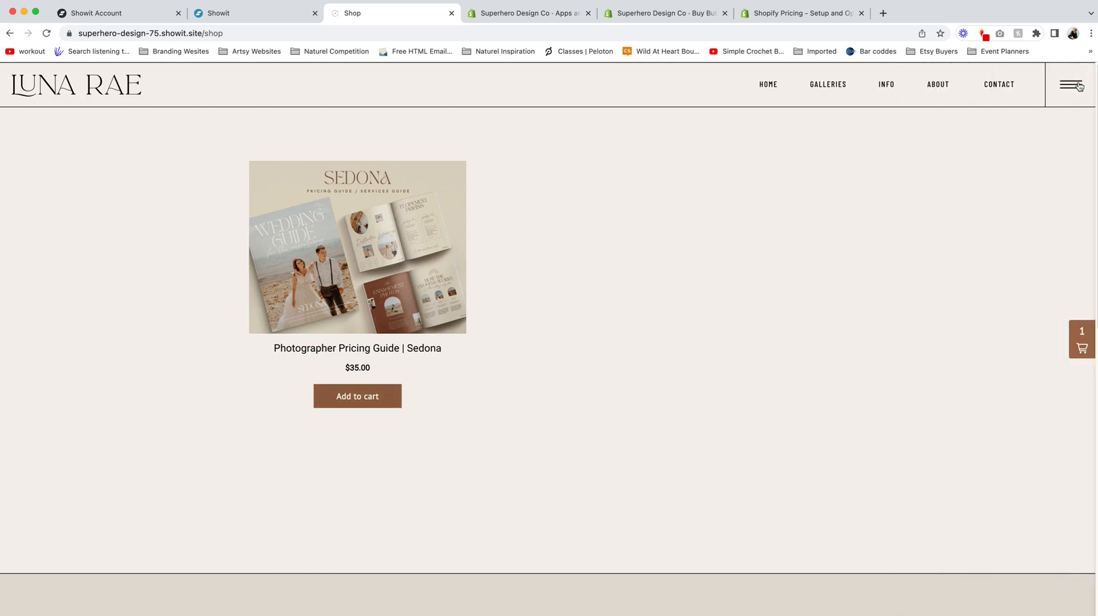
{"action": "left_click", "coordinate": [1080, 348]}
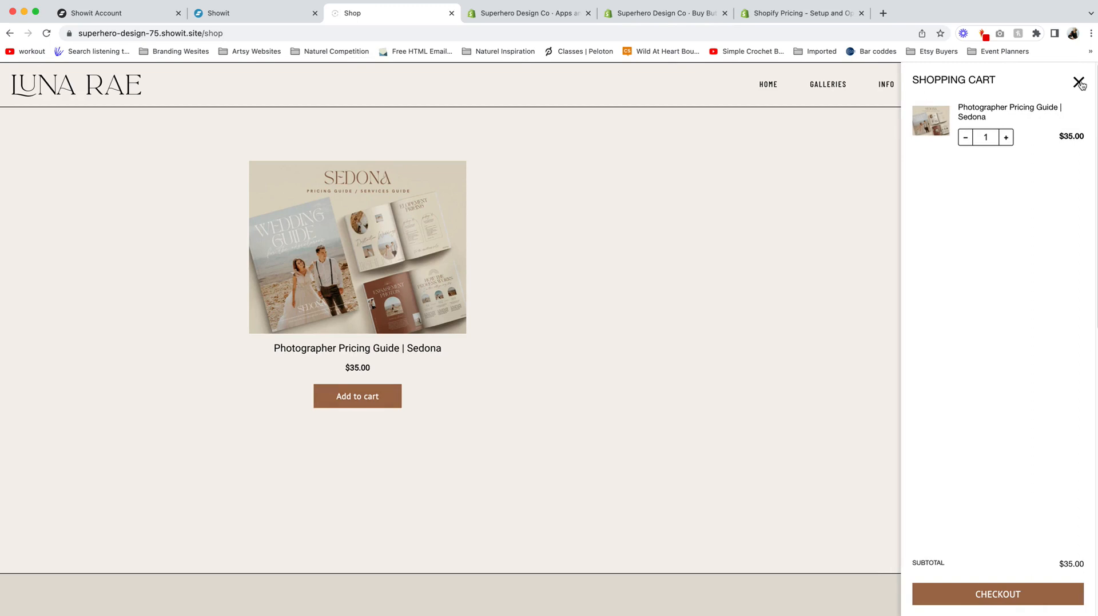
{"action": "left_click", "coordinate": [1079, 83]}
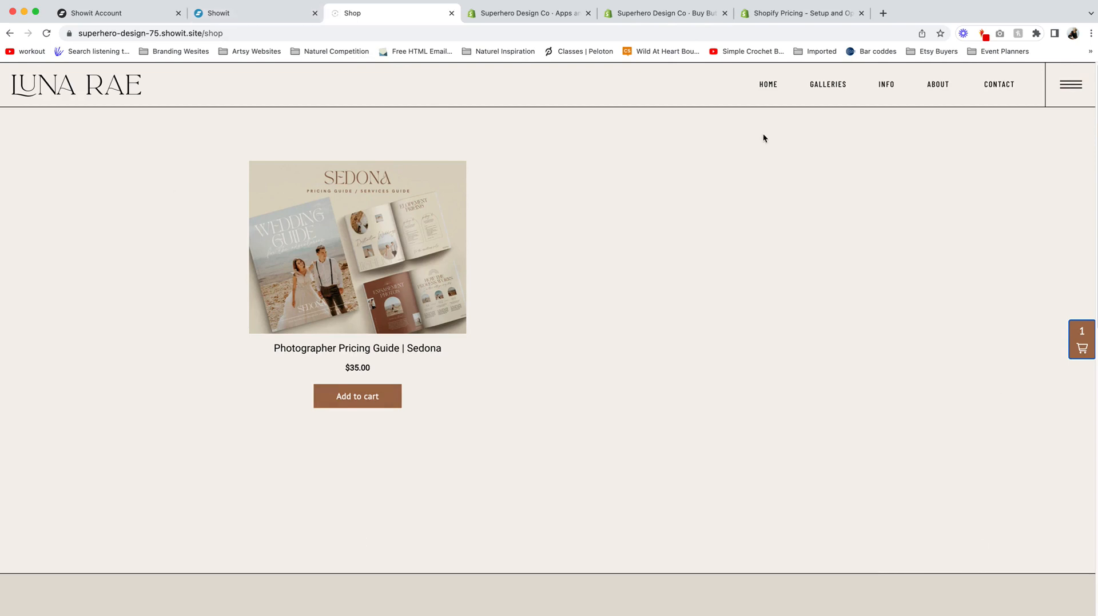
Step: Switch to the Shopify Buy Button page and leave the Sedona button's editor, discarding its changes
{"action": "left_click", "coordinate": [628, 12]}
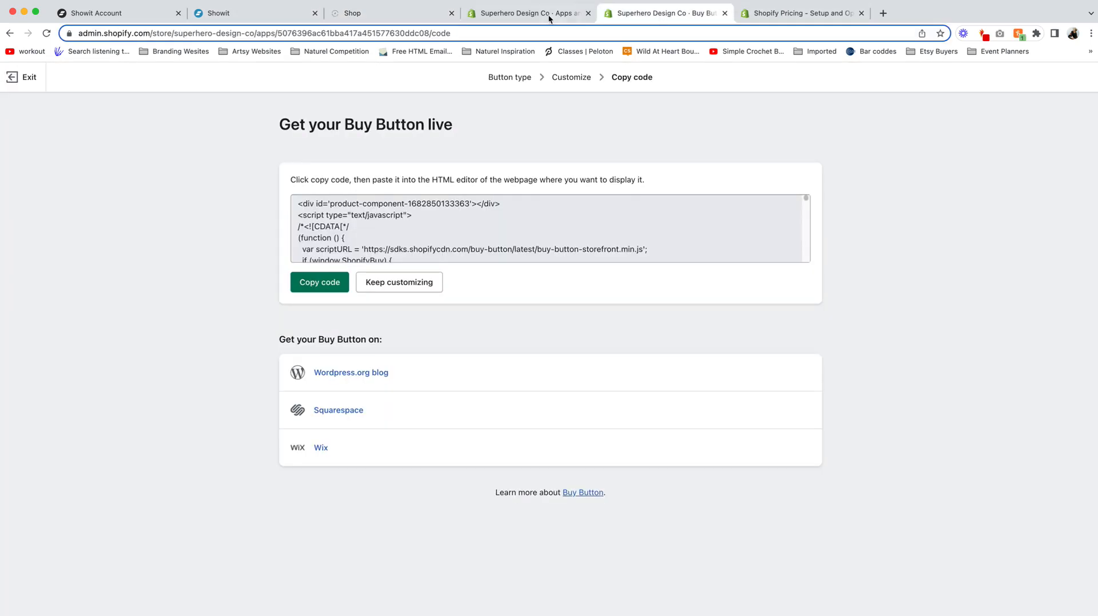
{"action": "left_click", "coordinate": [420, 285]}
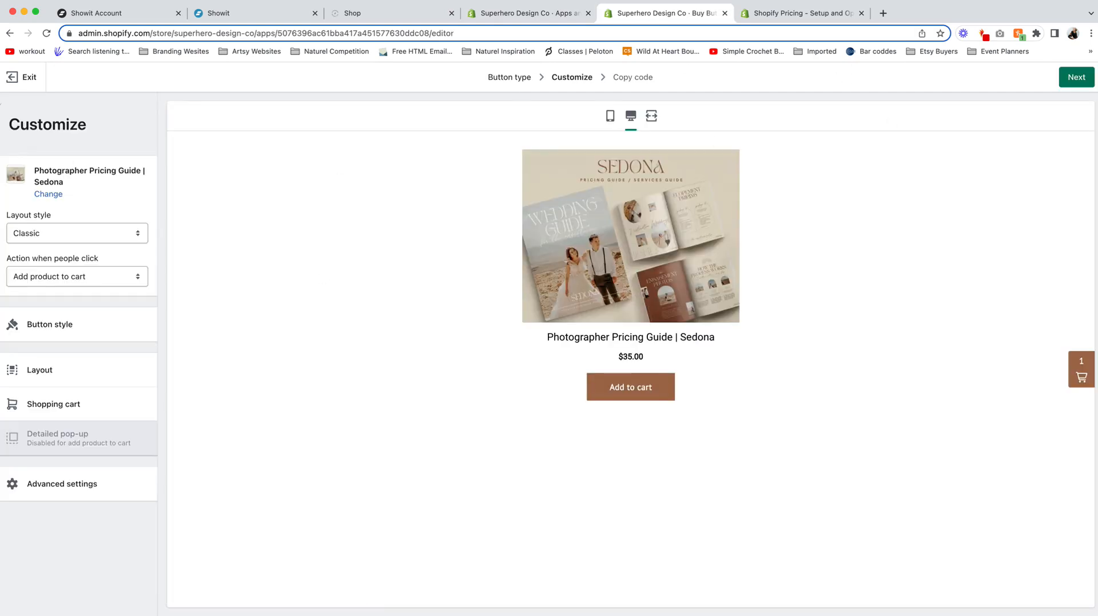
{"action": "left_click", "coordinate": [29, 79]}
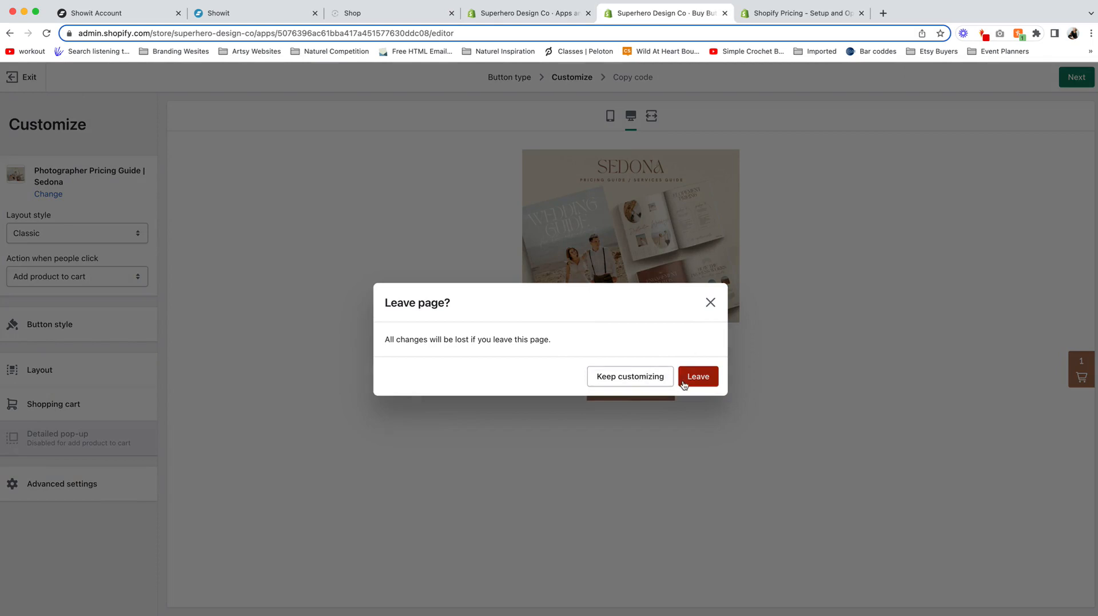
{"action": "left_click", "coordinate": [647, 384]}
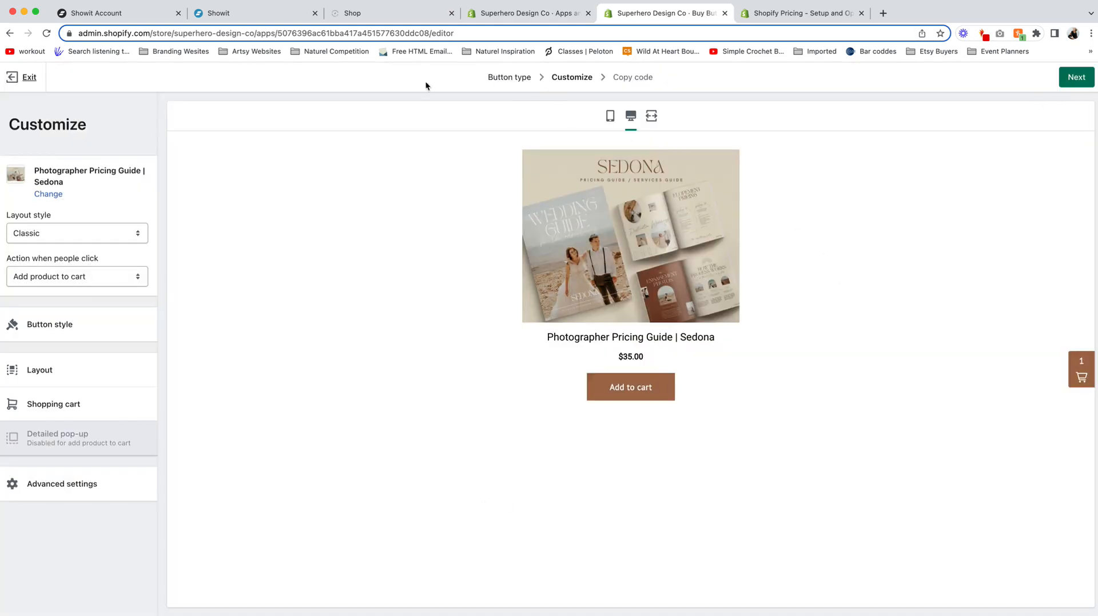
{"action": "left_click", "coordinate": [29, 78]}
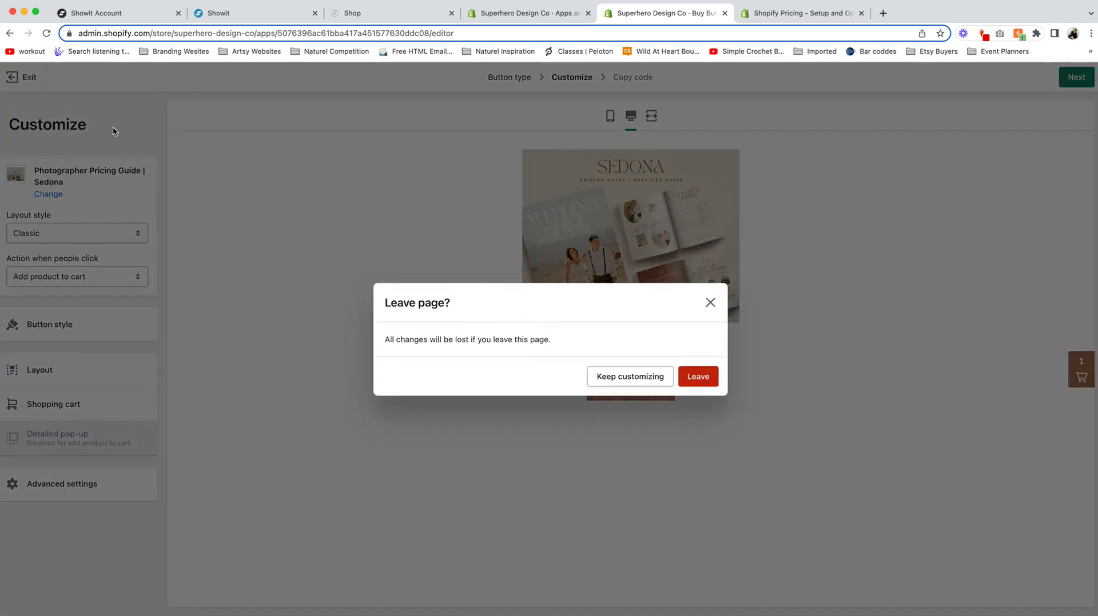
{"action": "left_click", "coordinate": [710, 380]}
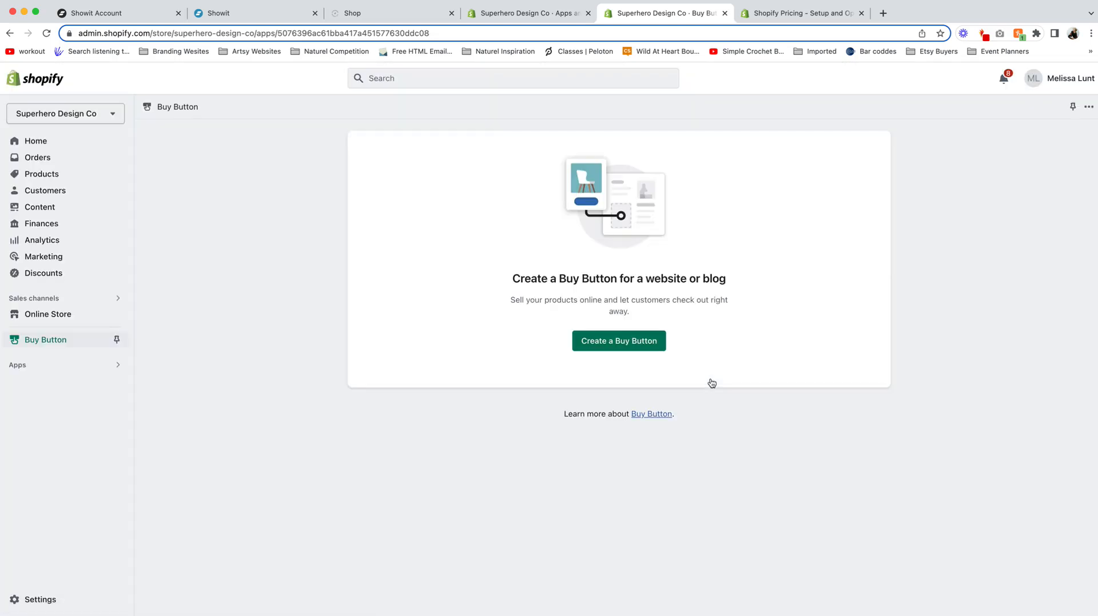
Step: Create a product Buy Button for Business Card Template | Camilla Coast and copy its embed code
{"action": "left_click", "coordinate": [634, 340]}
{"action": "left_click", "coordinate": [511, 203]}
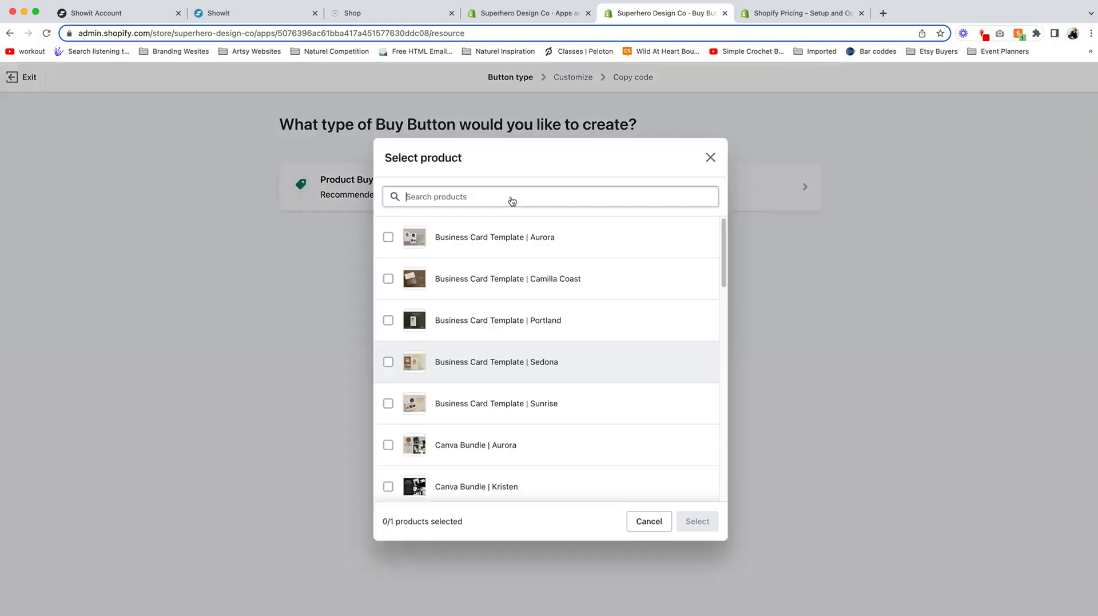
{"action": "left_click", "coordinate": [503, 280]}
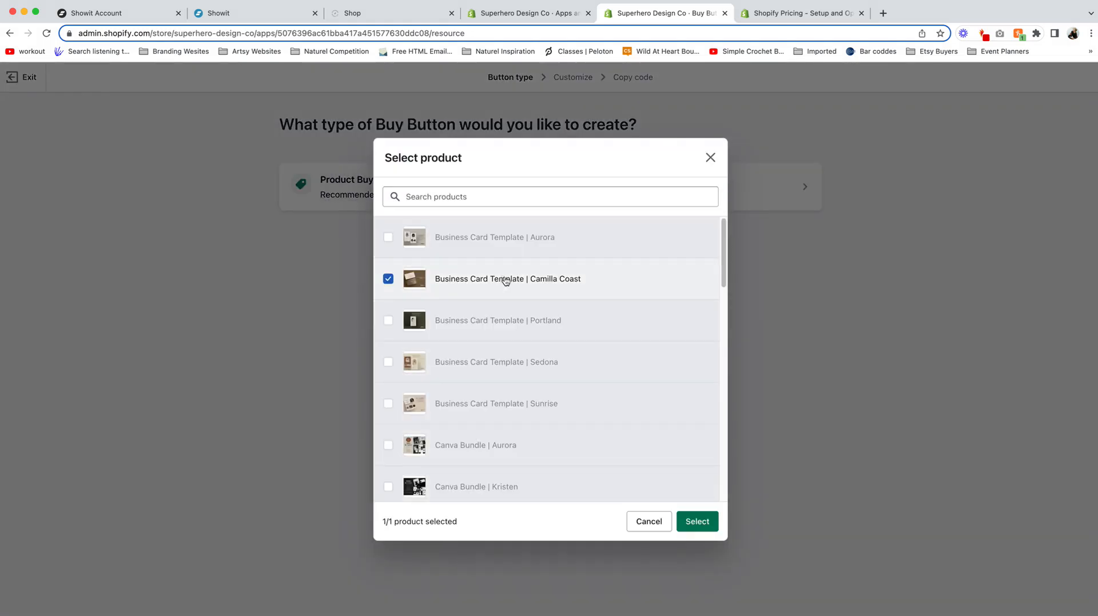
{"action": "left_click", "coordinate": [697, 521]}
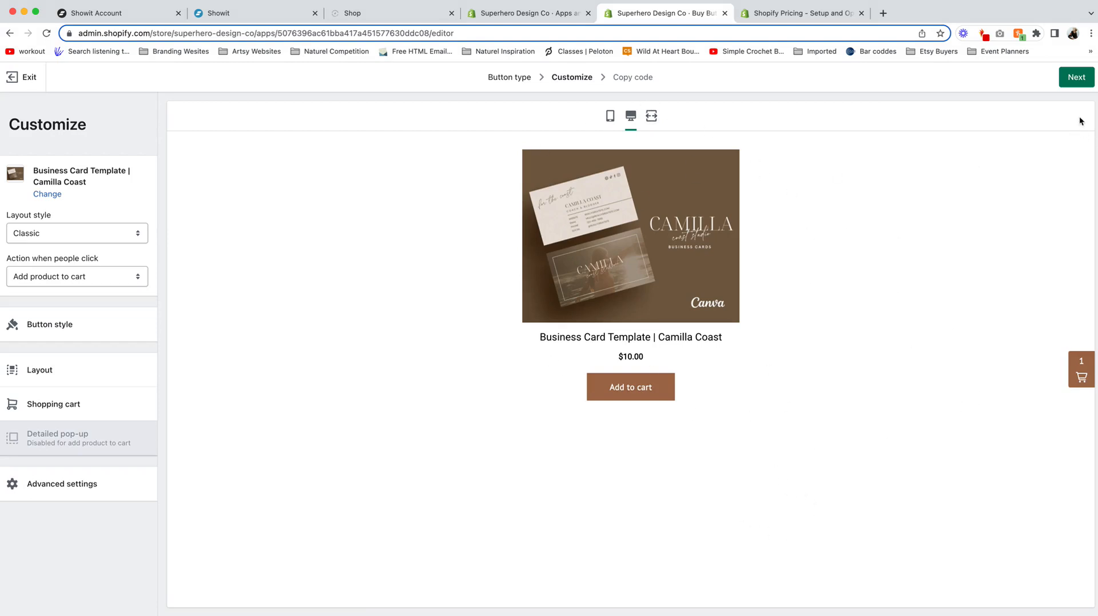
{"action": "left_click", "coordinate": [1075, 77]}
{"action": "left_click", "coordinate": [319, 286]}
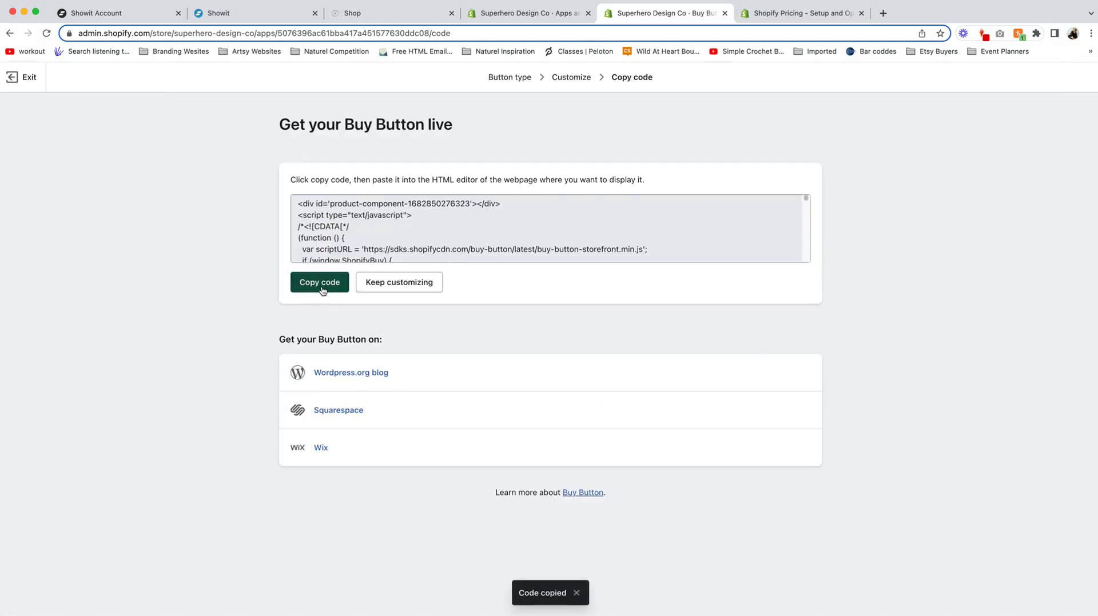
Step: Back in the Showit editor, dismiss the publish message and duplicate the desktop Sedona embed beside the original at about X 644, Y 95
{"action": "left_click", "coordinate": [343, 20]}
{"action": "left_click", "coordinate": [303, 17]}
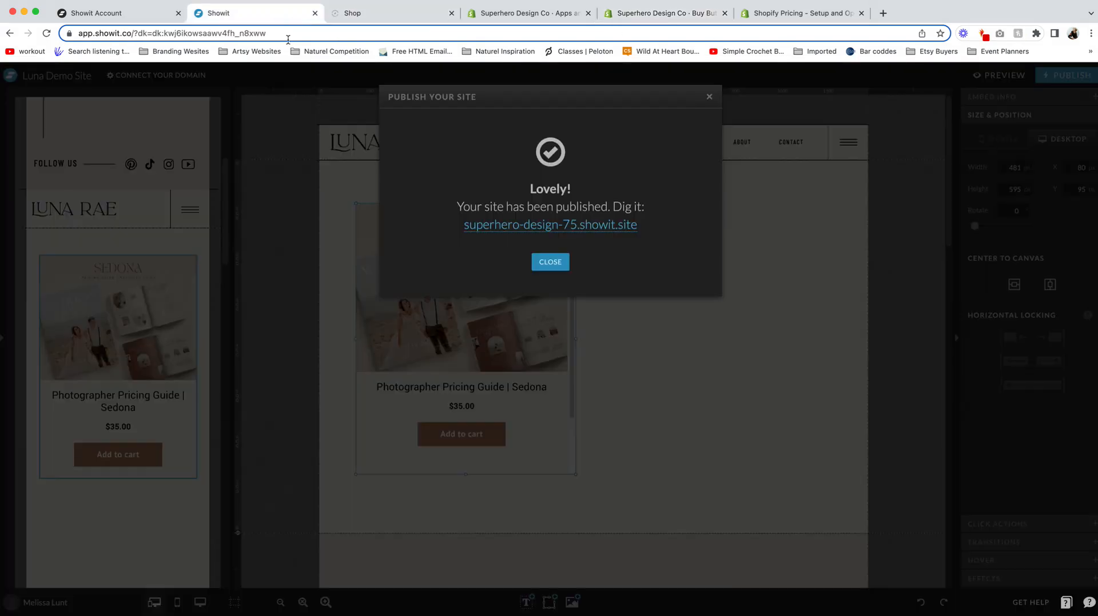
{"action": "left_click", "coordinate": [540, 264]}
{"action": "left_click", "coordinate": [654, 293]}
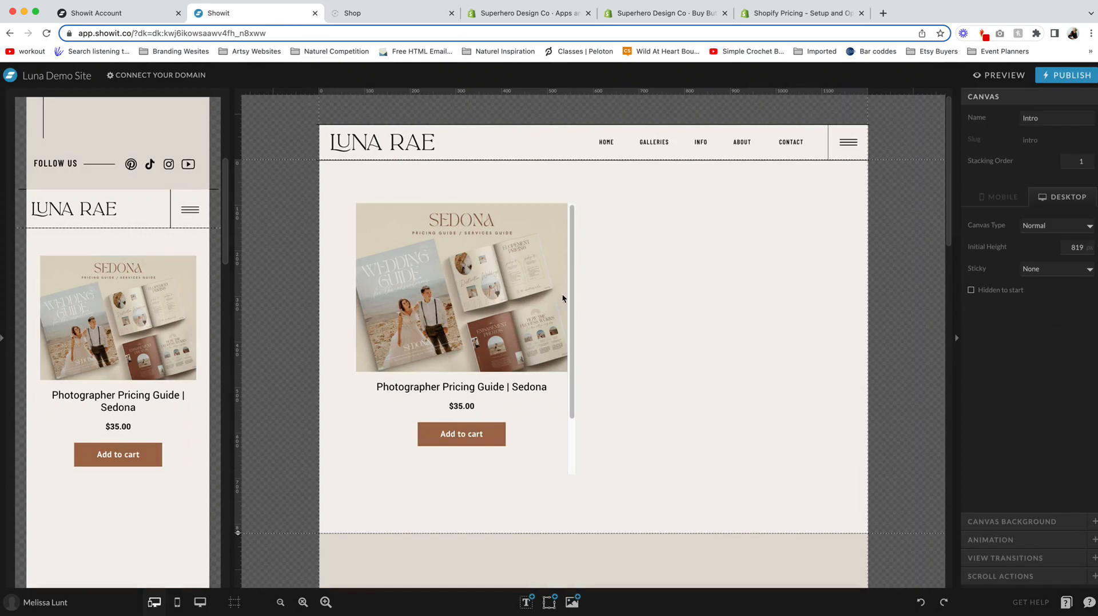
{"action": "left_click", "coordinate": [498, 294]}
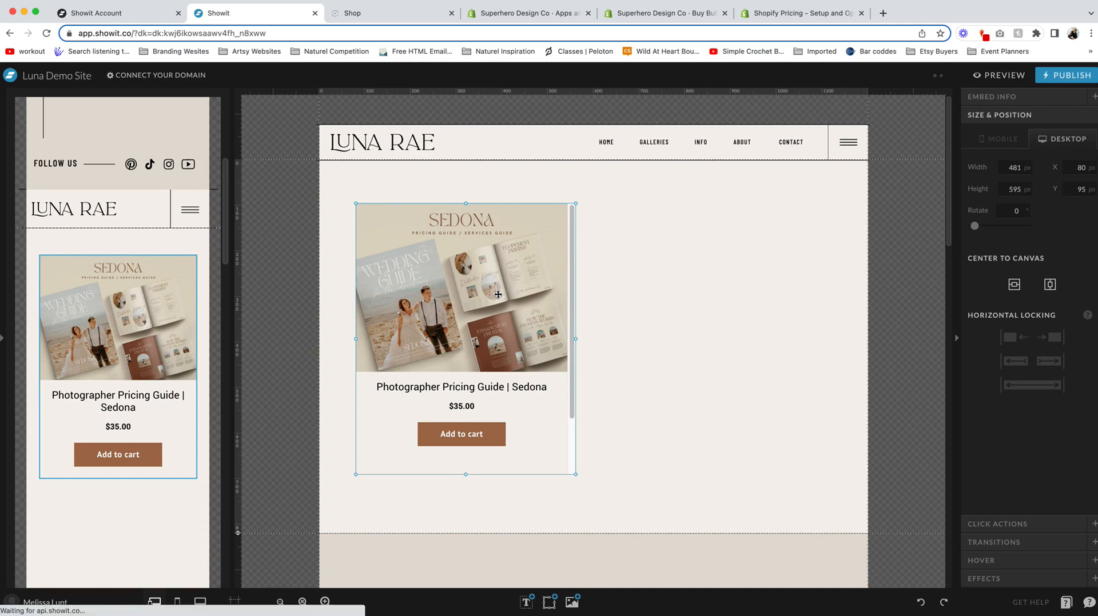
{"action": "left_click_drag", "start_coordinate": [498, 294], "coordinate": [756, 300]}
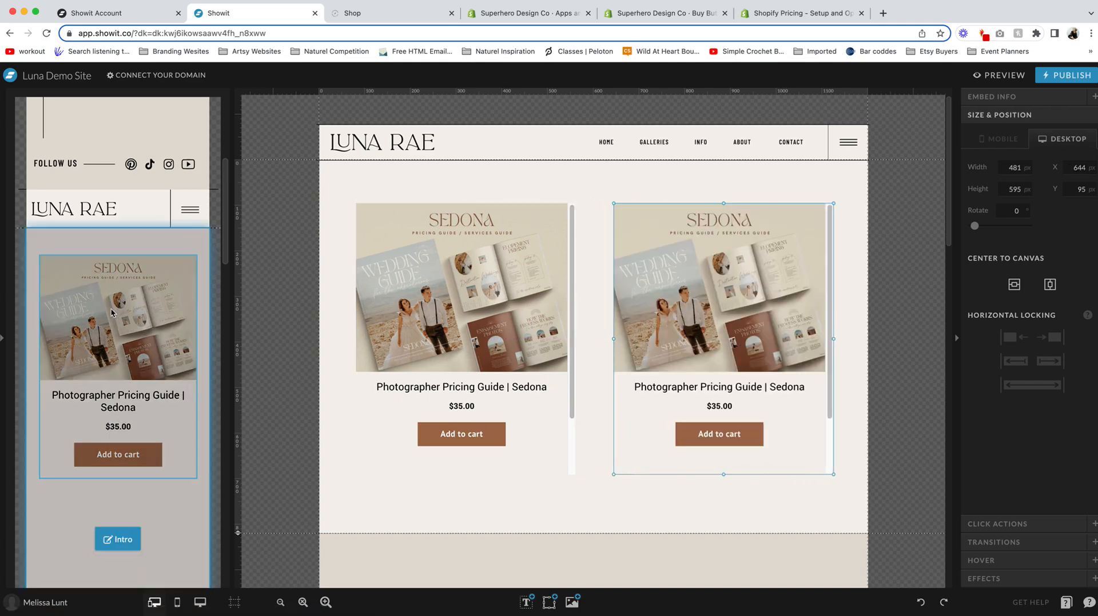
Step: Move the duplicated embed below the original in the mobile layout, to about X 24, Y 470
{"action": "scroll", "coordinate": [118, 343], "scroll_direction": "down", "scroll_amount": 1}
{"action": "left_click", "coordinate": [131, 470]}
{"action": "left_click_drag", "start_coordinate": [131, 470], "coordinate": [122, 428]}
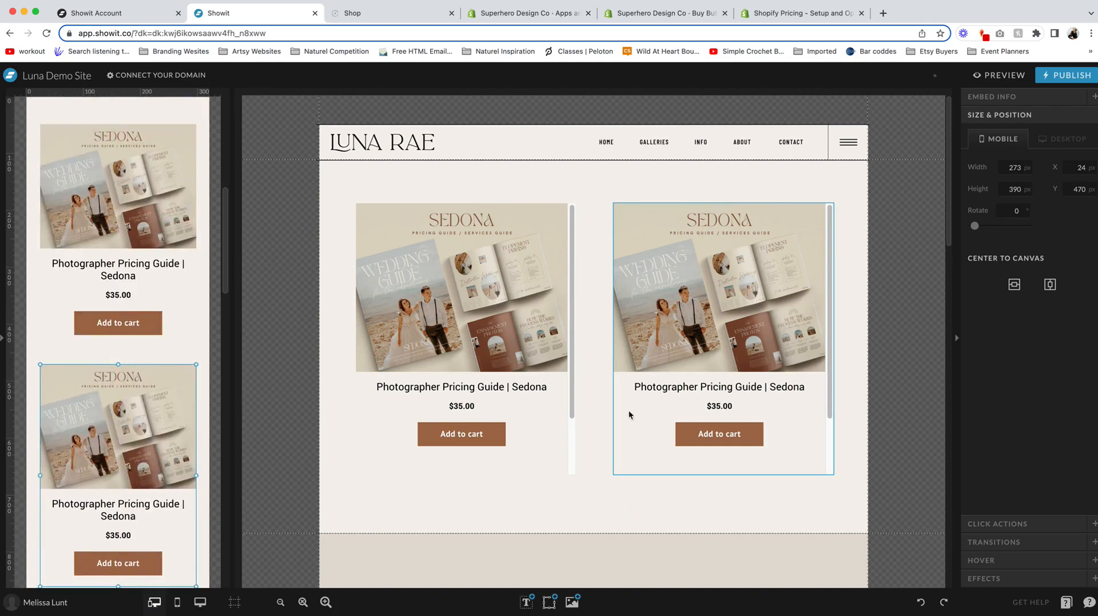
Step: Center both desktop product embeds together horizontally on the canvas
{"action": "left_click", "coordinate": [707, 211]}
{"action": "left_click", "coordinate": [568, 205], "text": "shift"}
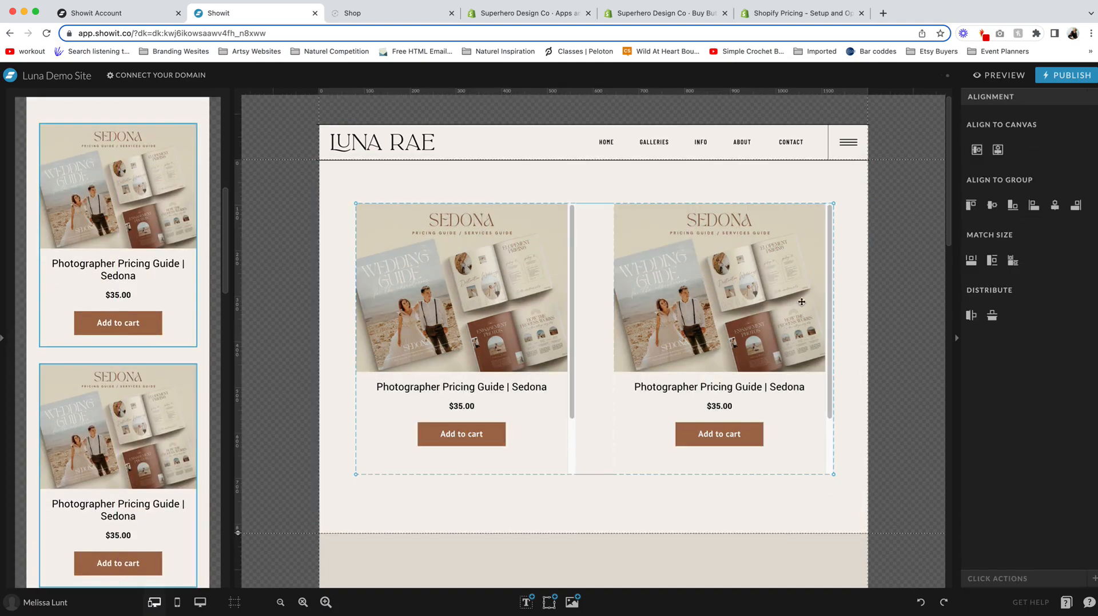
{"action": "left_click", "coordinate": [996, 152]}
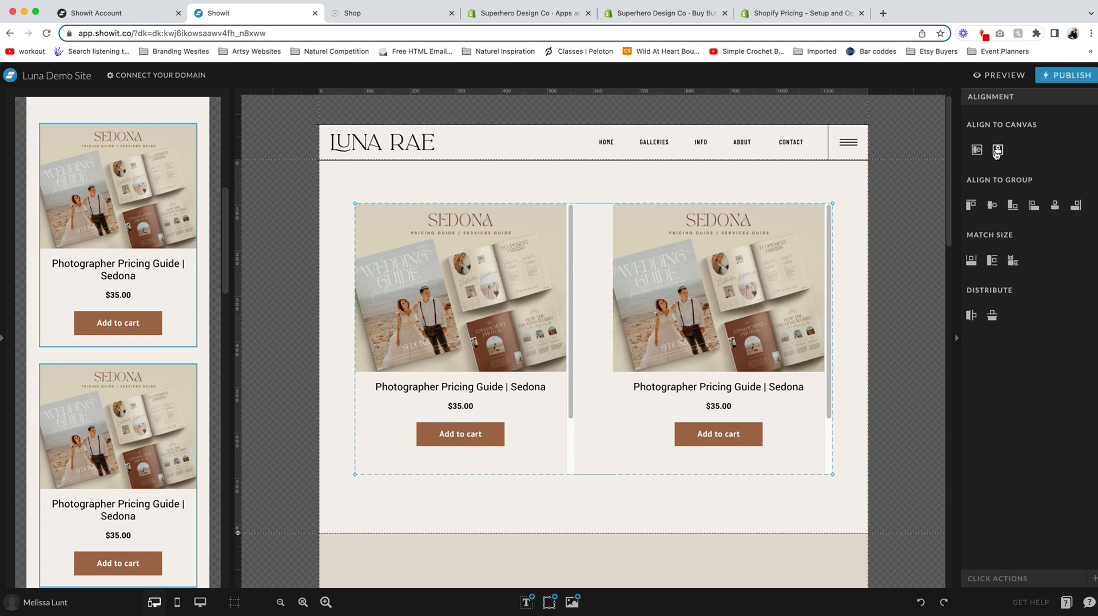
{"action": "left_click", "coordinate": [733, 181]}
Step: Copy the Camilla Coast Buy Button code from Shopify again and replace the duplicated Showit embed's entire code with it
{"action": "left_click", "coordinate": [668, 20]}
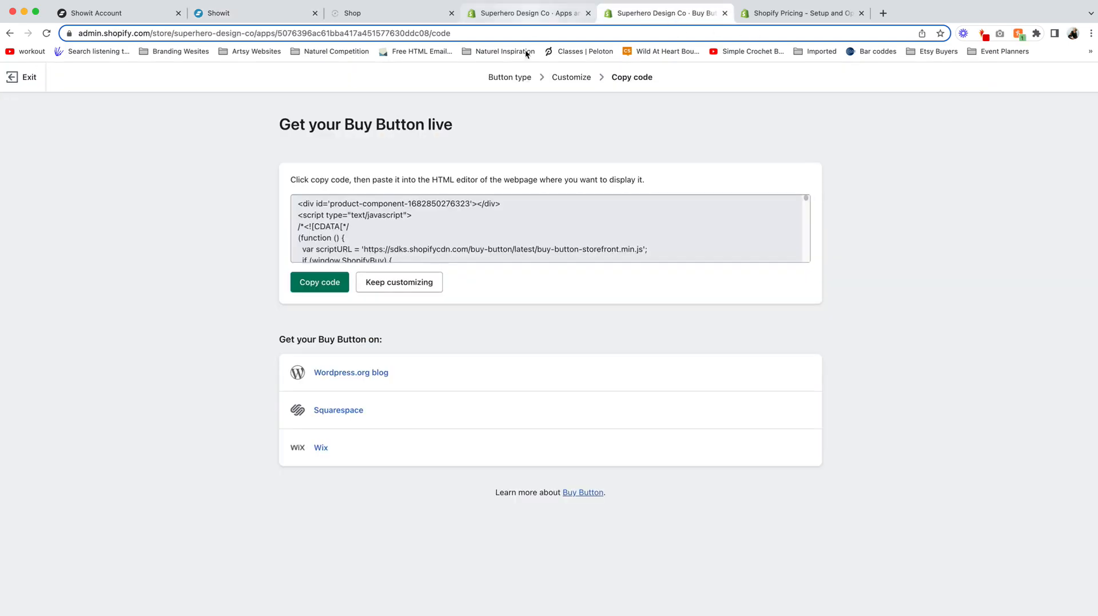
{"action": "left_click", "coordinate": [315, 284]}
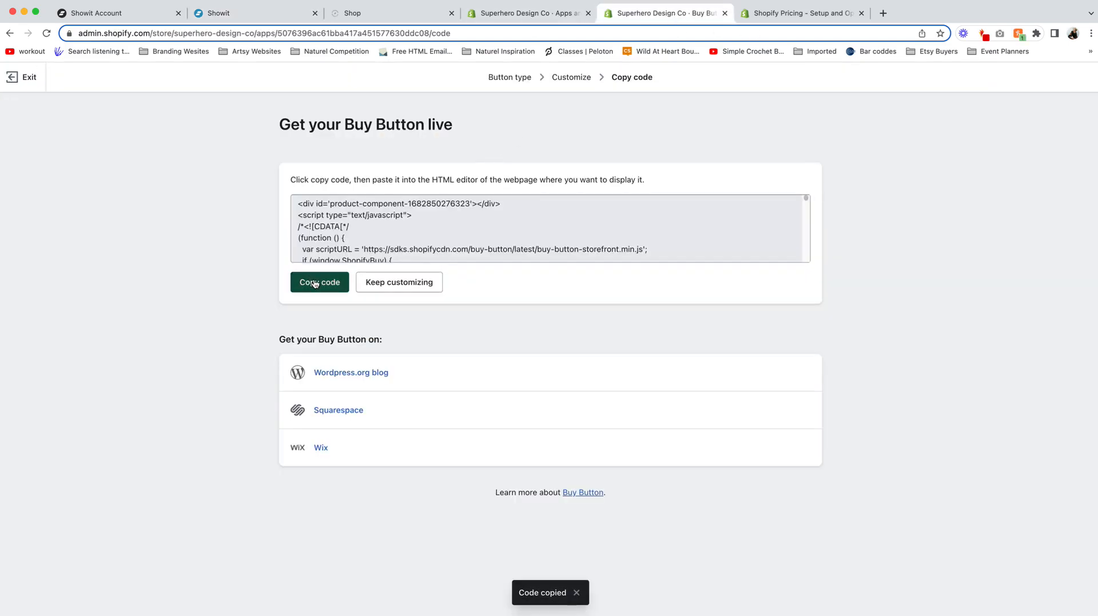
{"action": "left_click", "coordinate": [377, 17]}
{"action": "left_click", "coordinate": [272, 17]}
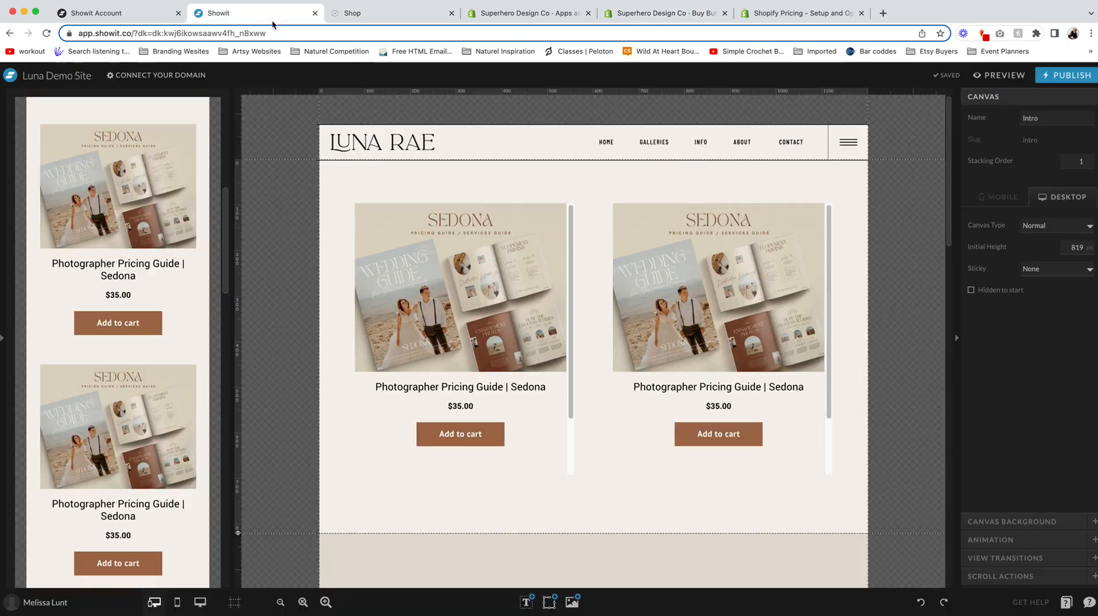
{"action": "double_click", "coordinate": [746, 266]}
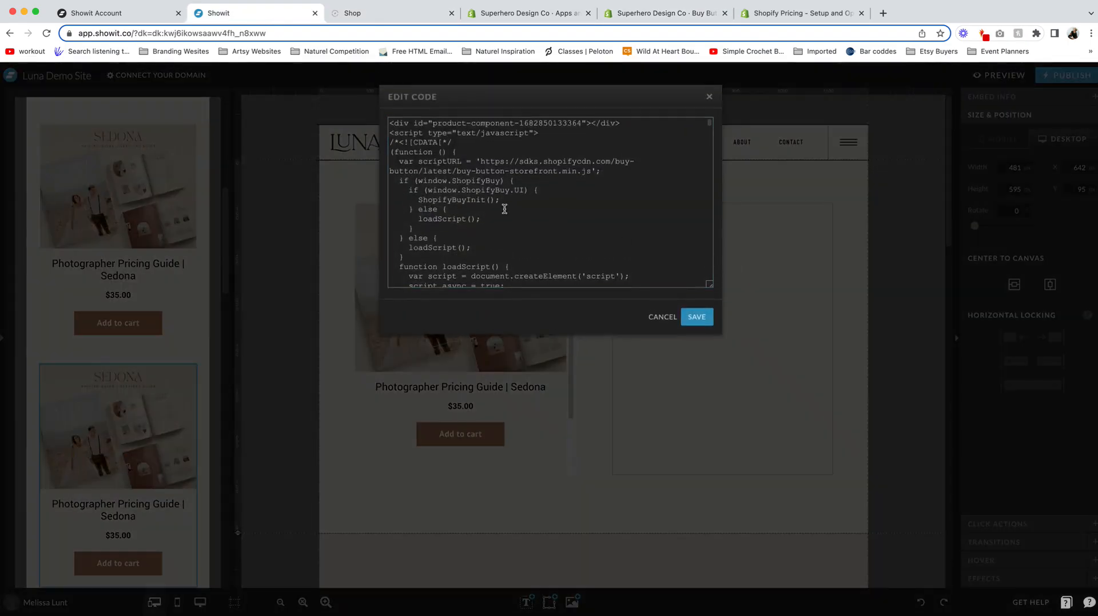
{"action": "key", "text": "ctrl+a"}
{"action": "key", "text": "ctrl+v"}
{"action": "left_click", "coordinate": [696, 317]}
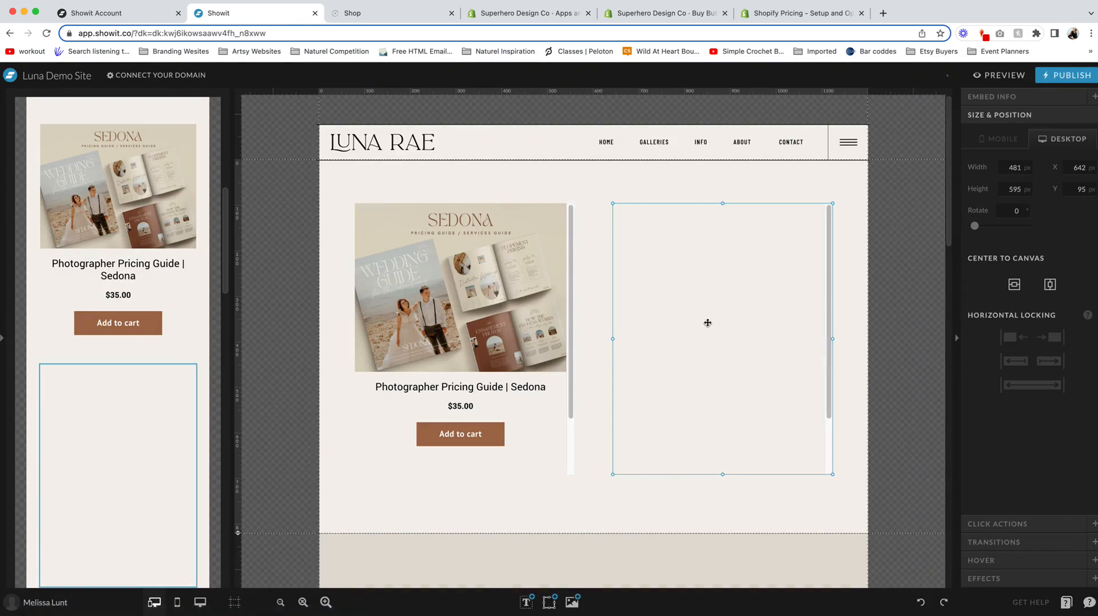
{"action": "left_click", "coordinate": [846, 204]}
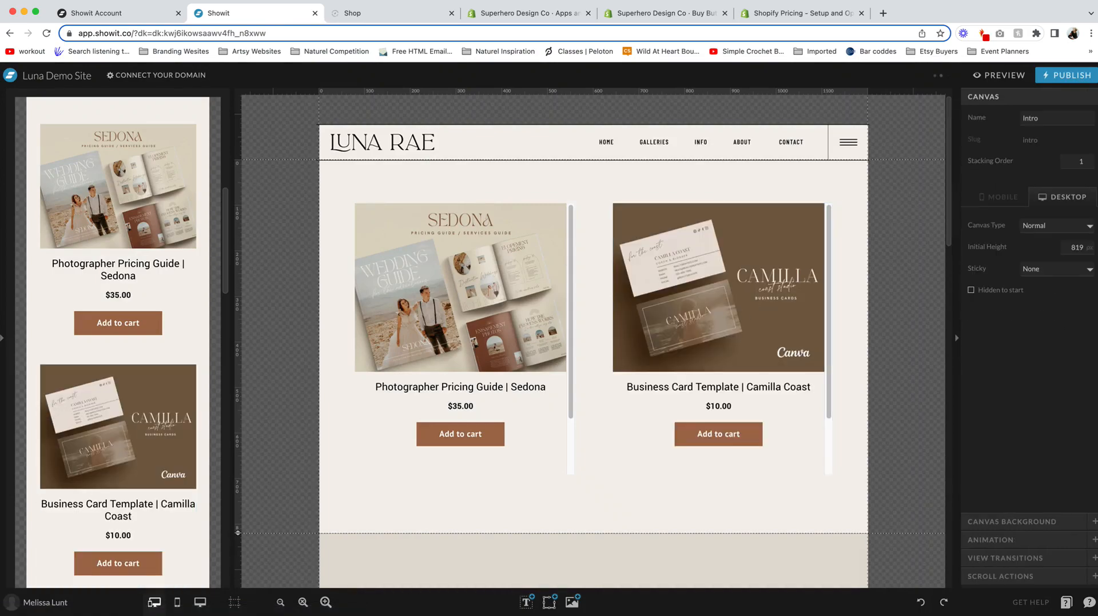
Step: Publish the Luna Demo Site with both products and reload the live /shop page
{"action": "left_click", "coordinate": [1067, 75]}
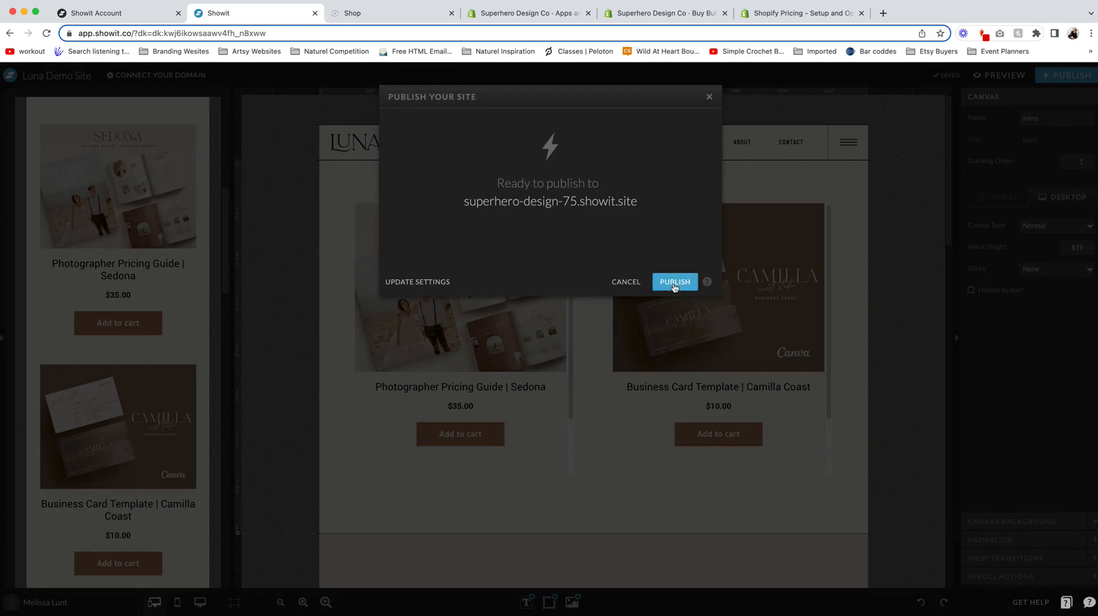
{"action": "left_click", "coordinate": [674, 283]}
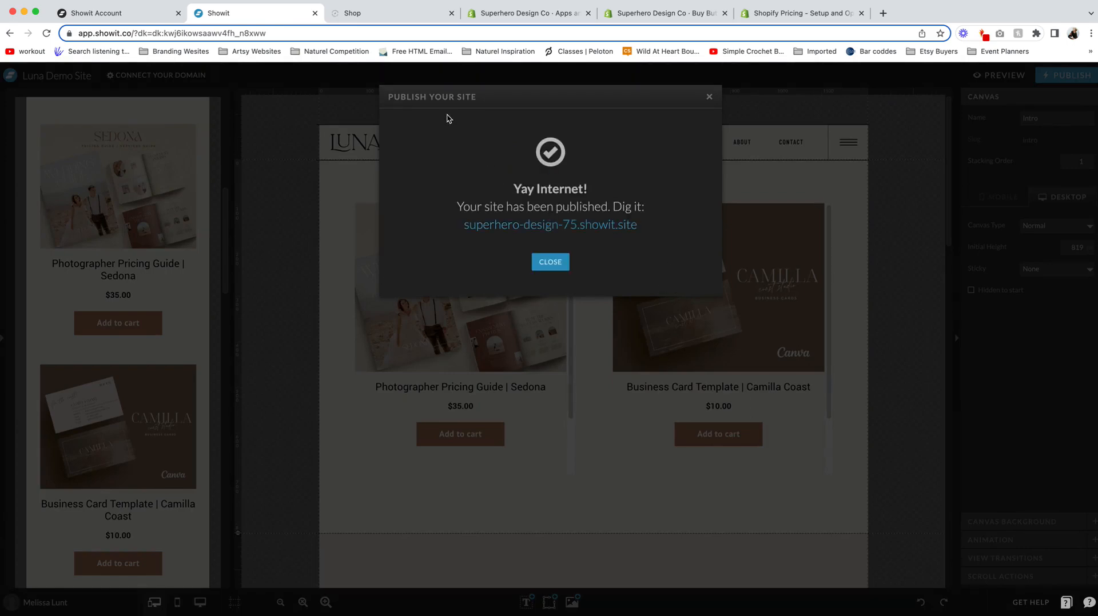
{"action": "left_click", "coordinate": [380, 13]}
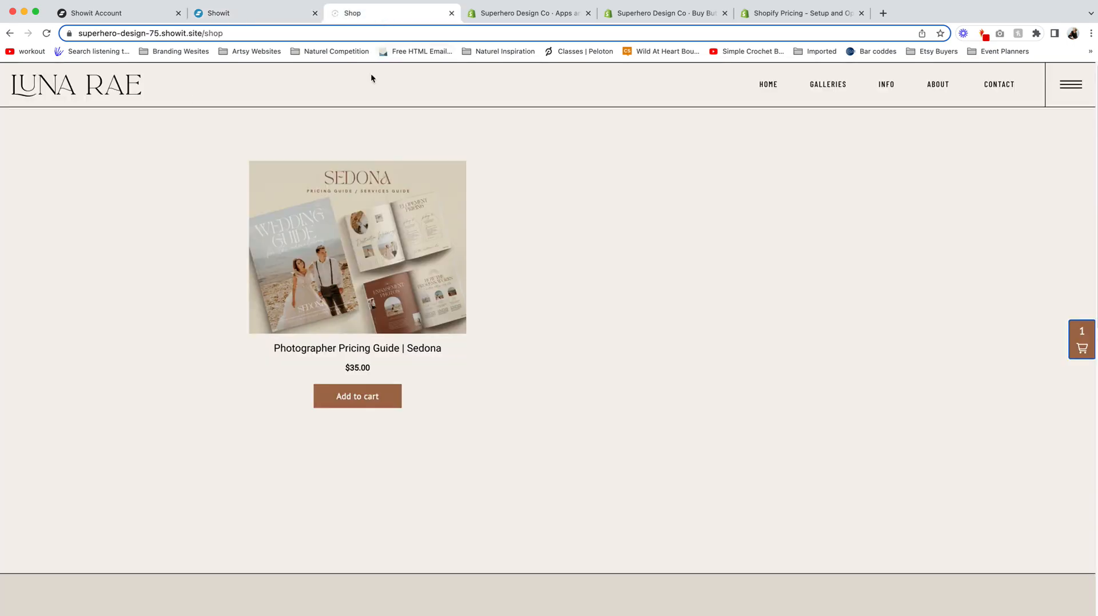
{"action": "left_click", "coordinate": [51, 34]}
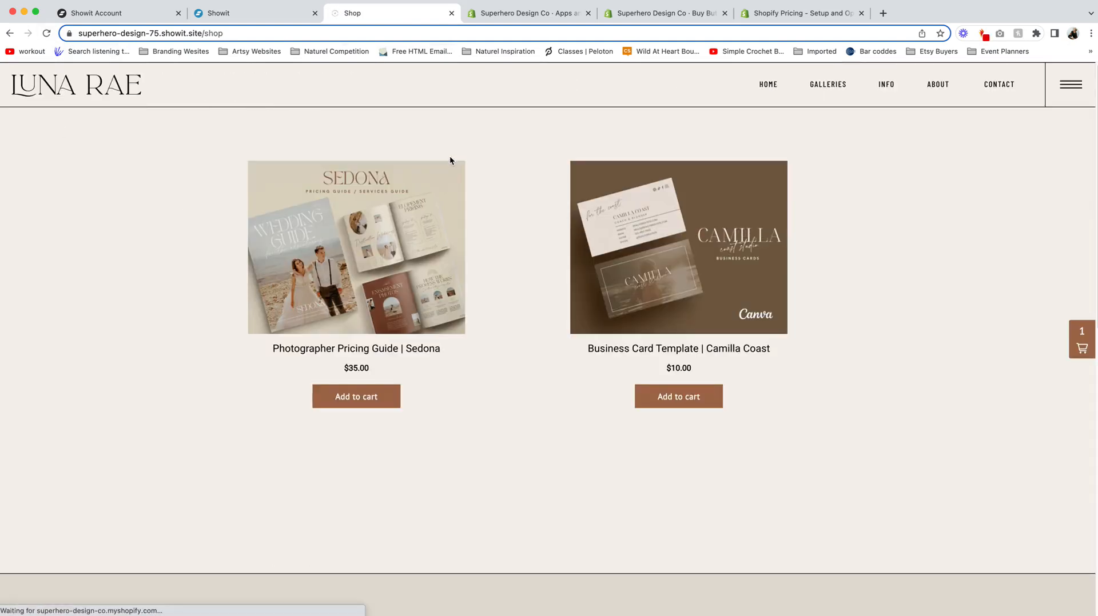
Step: Add Business Card Template | Camilla Coast to the cart and proceed to checkout
{"action": "left_click", "coordinate": [684, 394]}
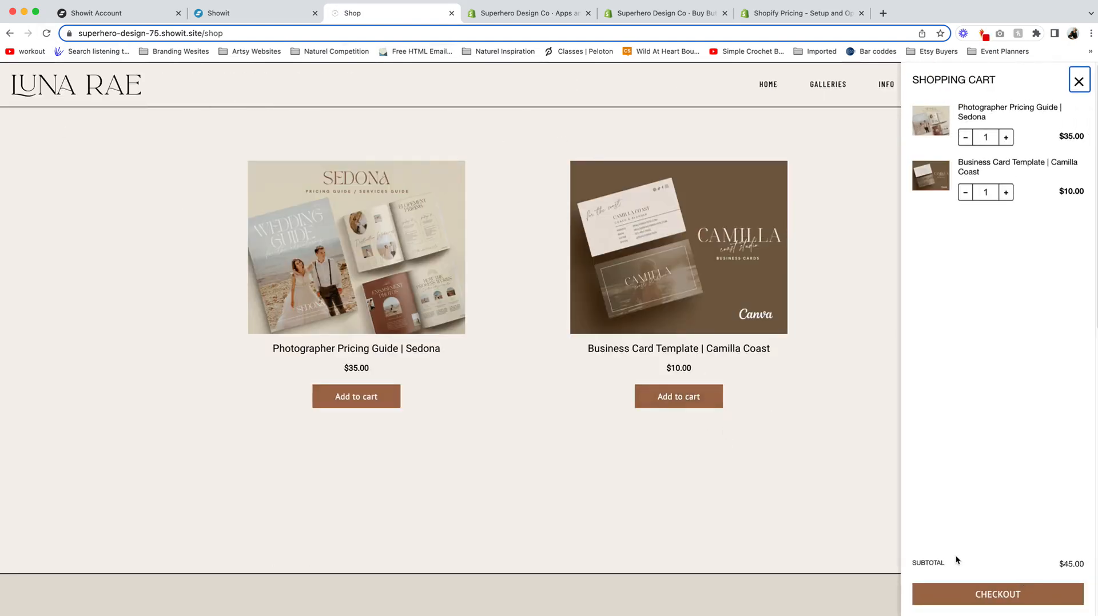
{"action": "left_click", "coordinate": [1001, 599]}
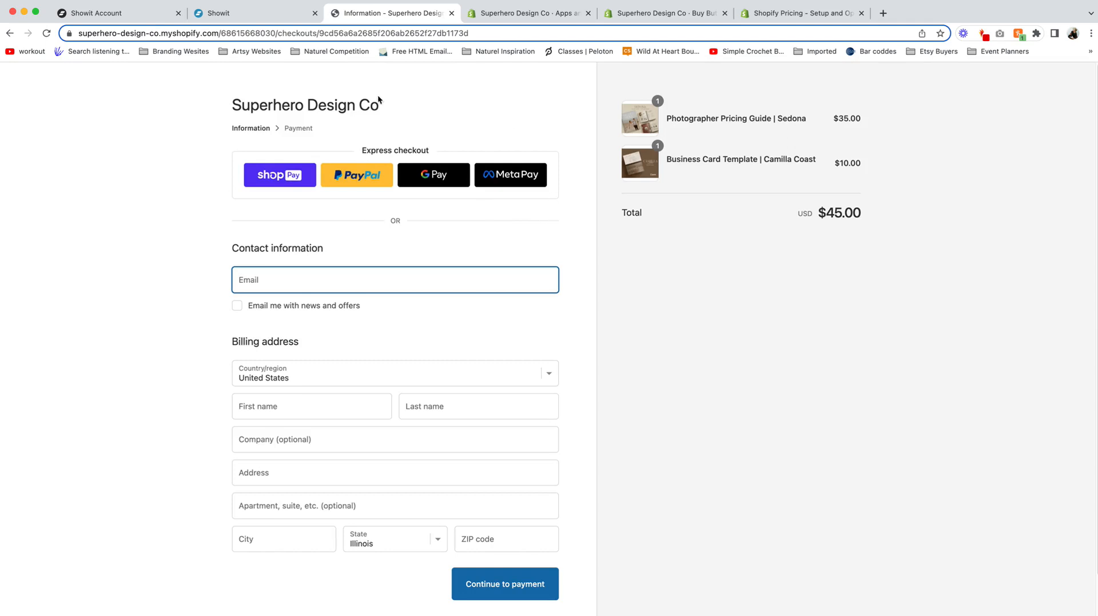
Step: Examine the checkout page's store name, express payment options, contact and billing form, and order summary, and go back to the shop
{"action": "left_click_drag", "start_coordinate": [377, 104], "coordinate": [240, 106]}
{"action": "left_click", "coordinate": [315, 109]}
{"action": "scroll", "coordinate": [314, 109], "scroll_direction": "down", "scroll_amount": 1}
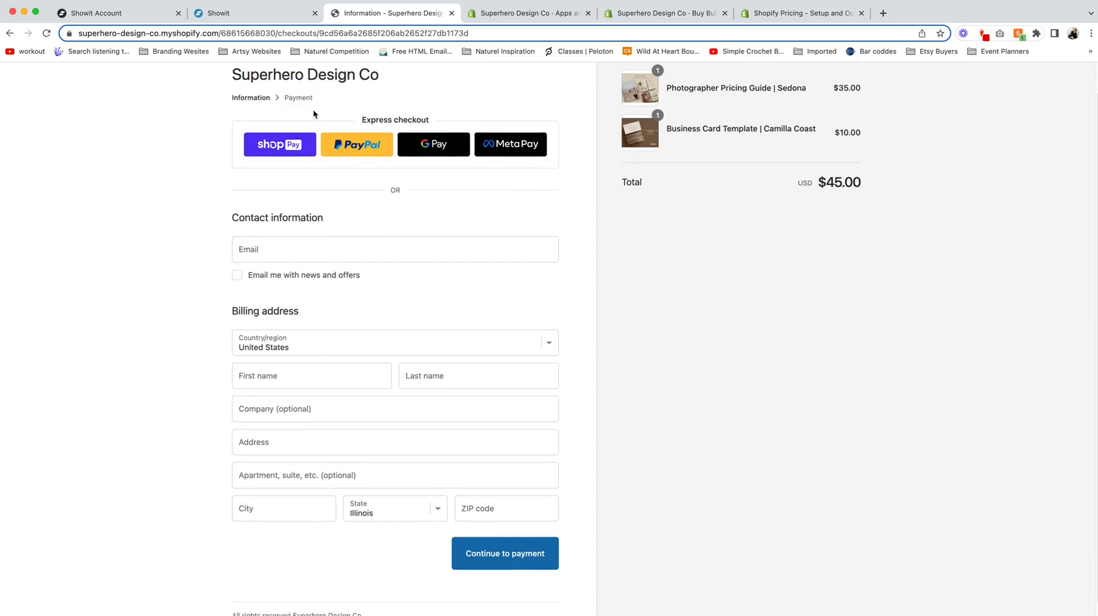
{"action": "scroll", "coordinate": [312, 114], "scroll_direction": "up", "scroll_amount": 1}
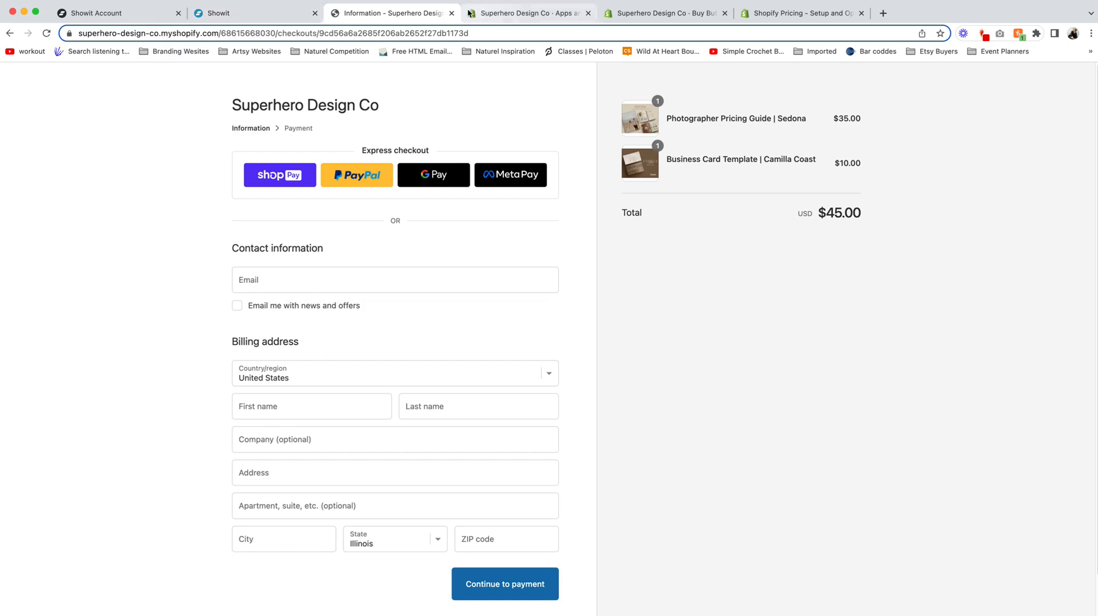
{"action": "left_click", "coordinate": [10, 33]}
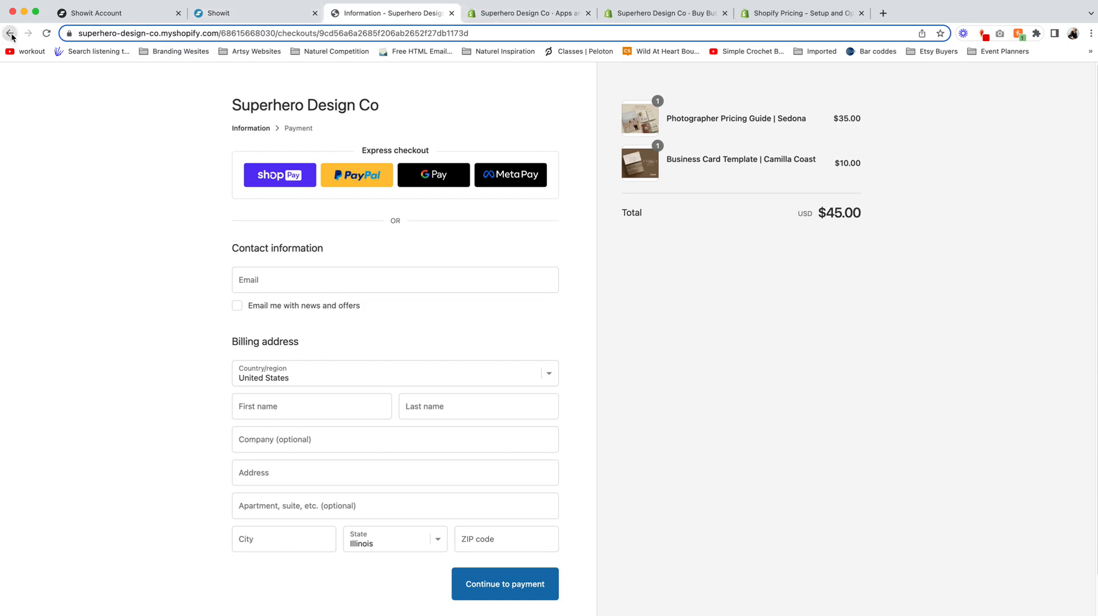